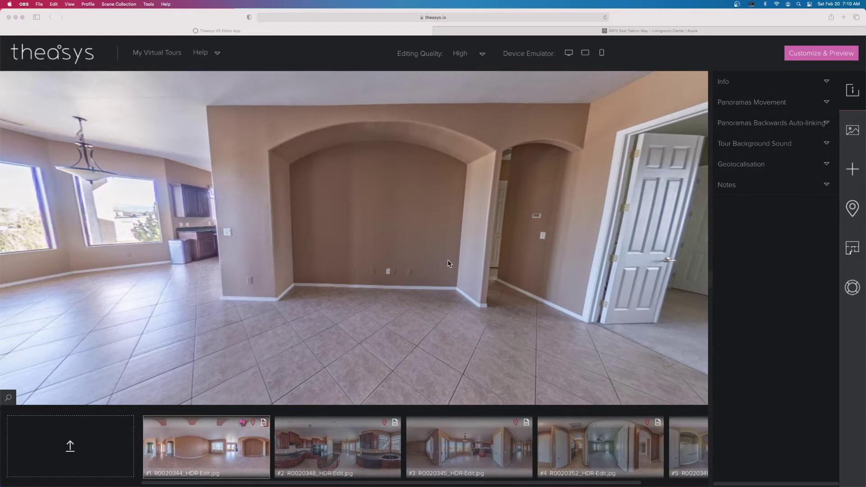
click(471, 249)
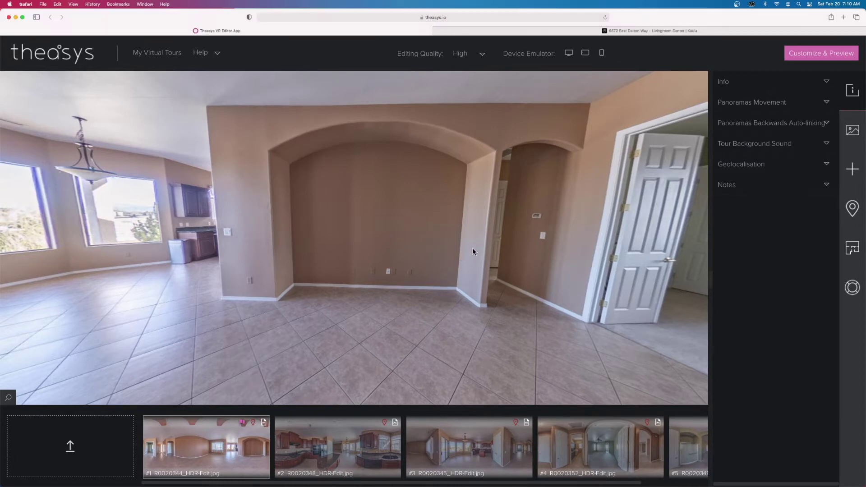
drag(466, 244, 442, 237)
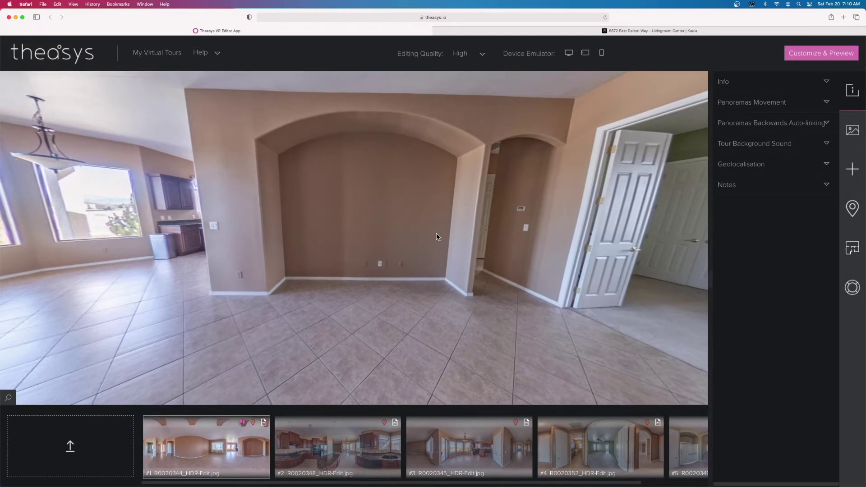
drag(449, 242, 474, 253)
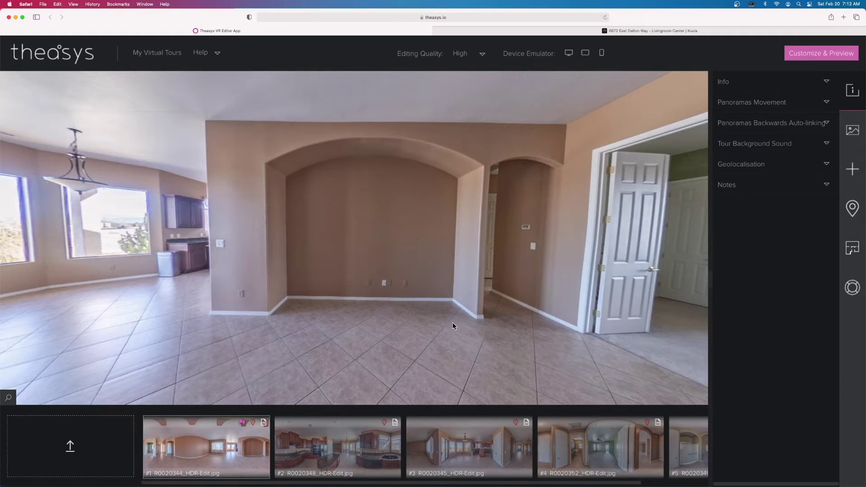
mouse_move(285, 435)
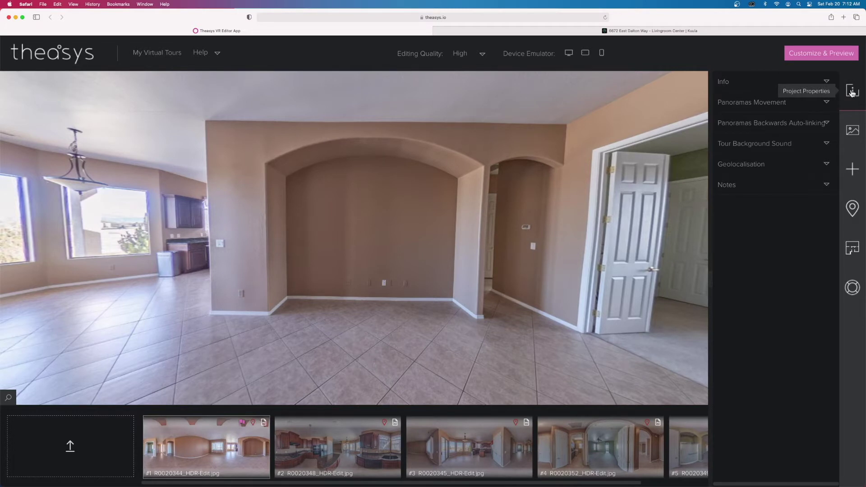
Review the project's Info, Panoramas Movement, Backwards Auto-linking, Tour Background Sound and Geolocalisation settings
click(828, 83)
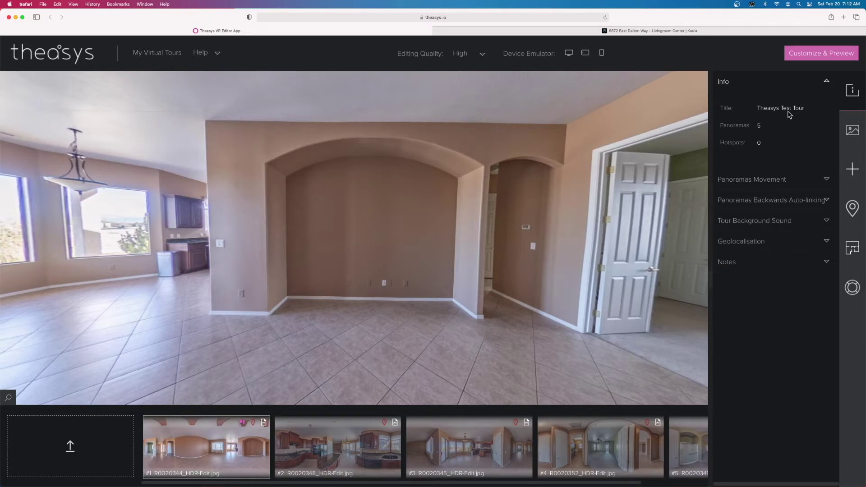
click(827, 83)
click(826, 103)
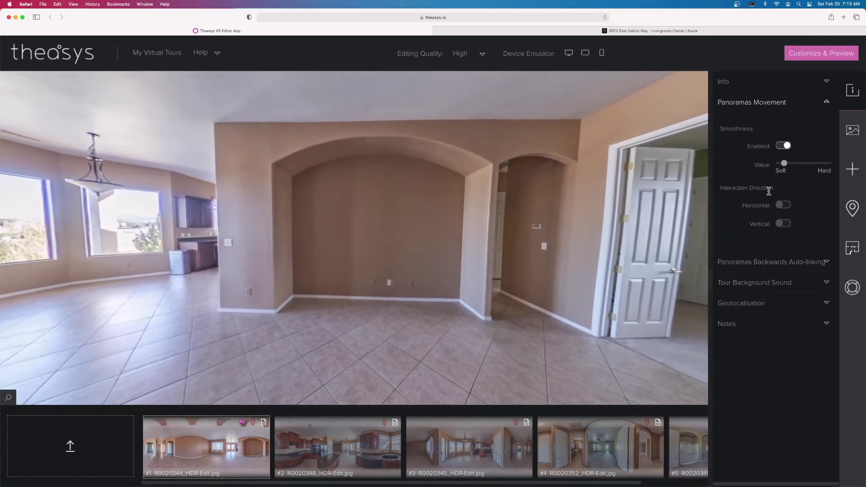
click(827, 102)
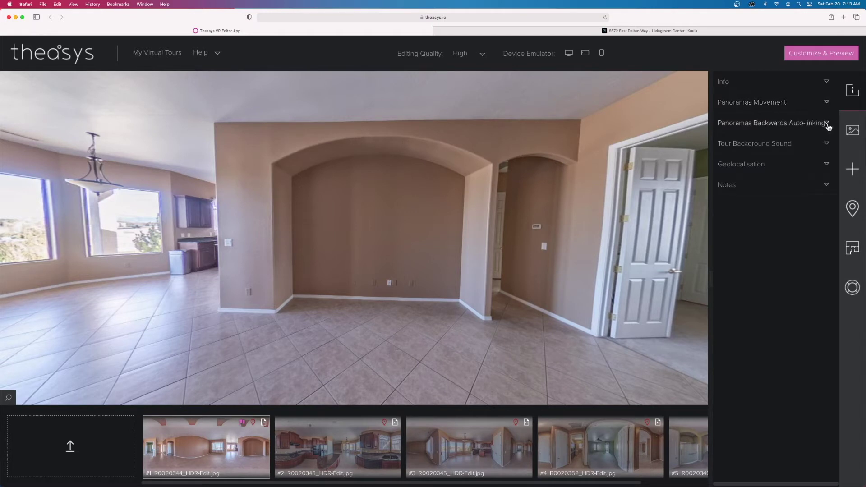
click(827, 123)
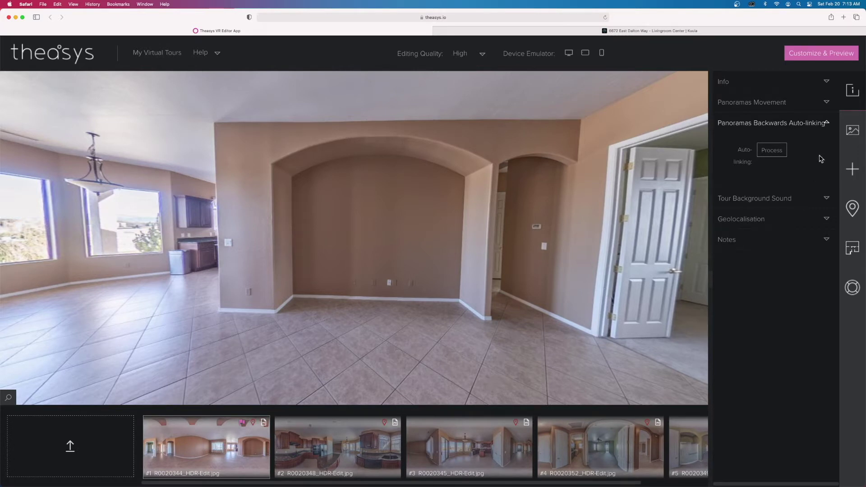
click(828, 124)
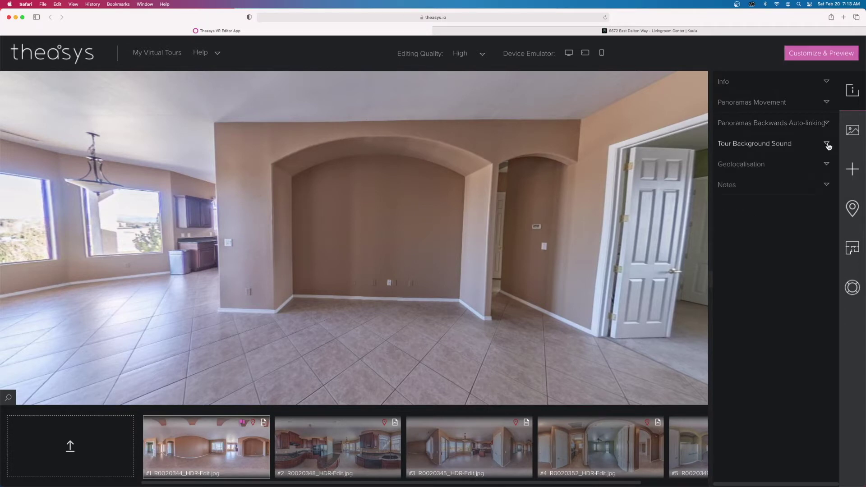
click(827, 144)
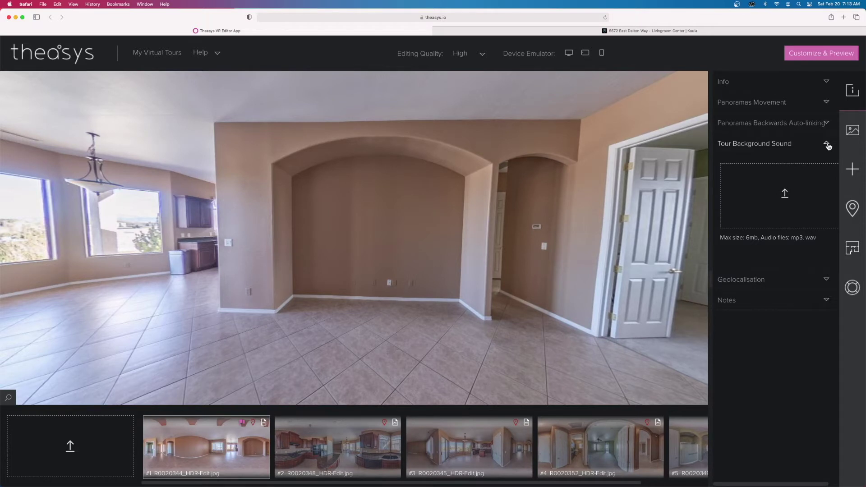
click(827, 144)
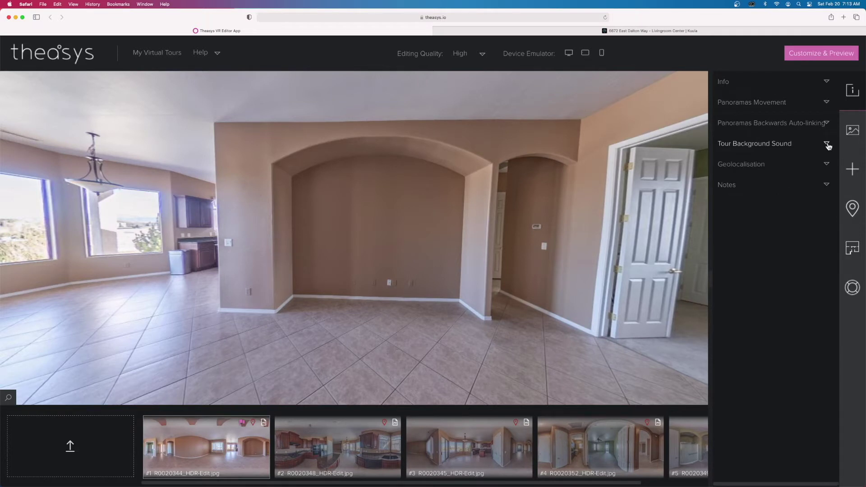
click(827, 165)
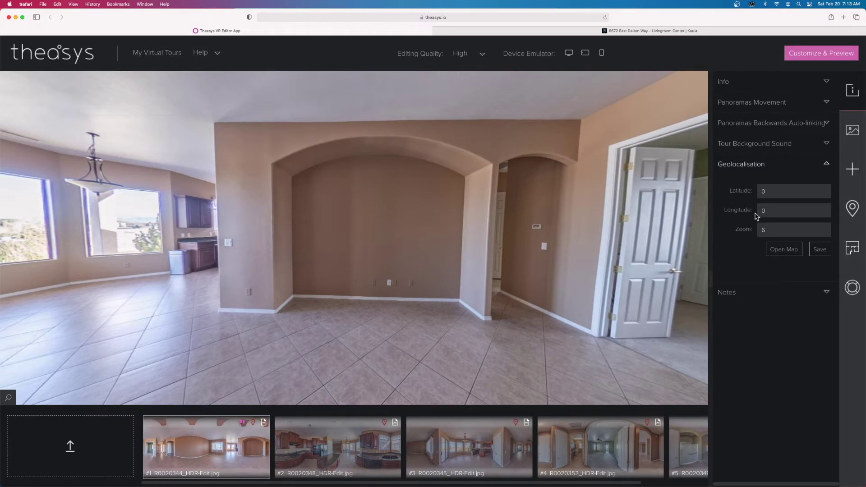
click(826, 165)
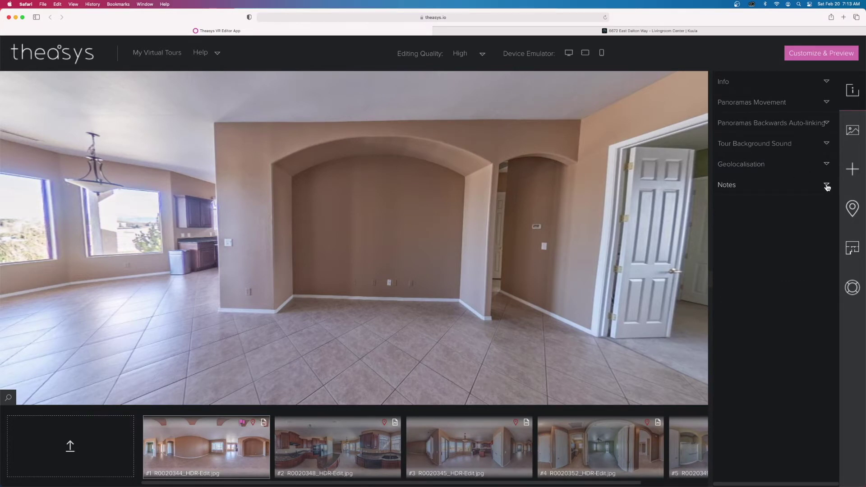
Review the first panorama's General, Geolocalisation and Panorama Background Sound properties
click(852, 130)
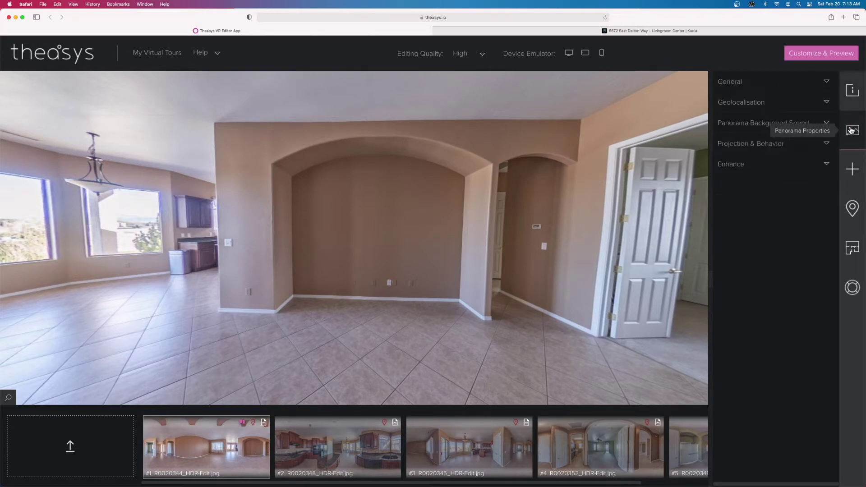
click(827, 83)
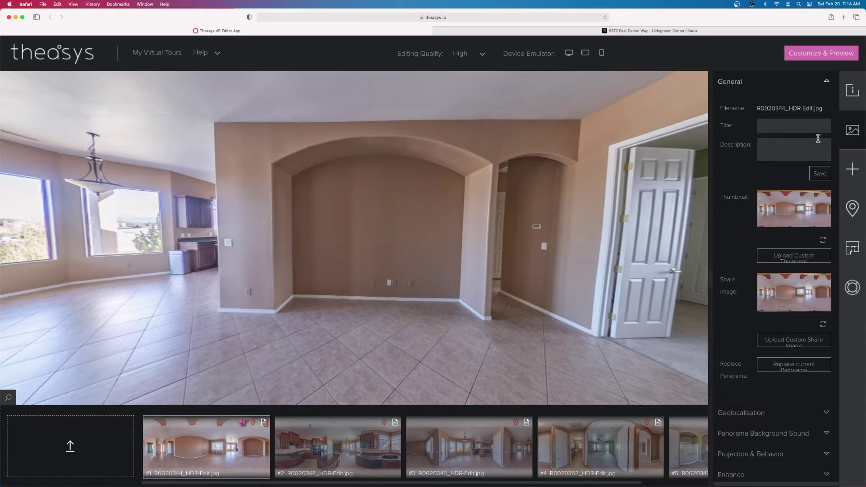
click(827, 81)
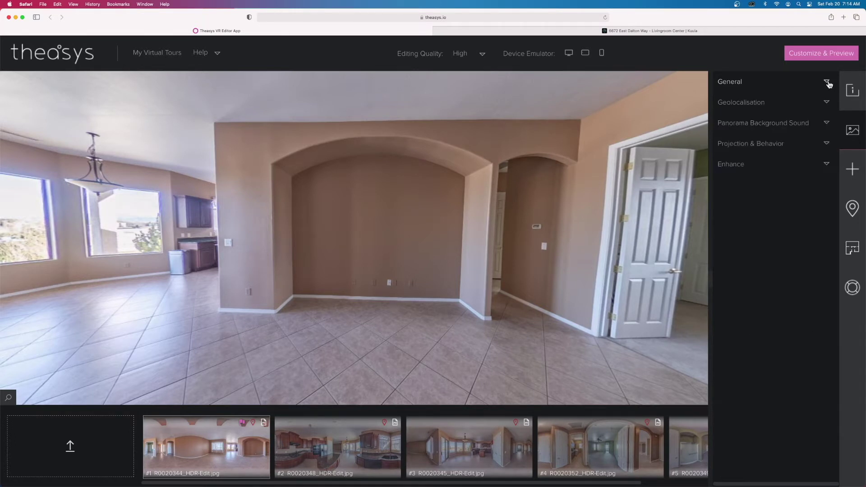
click(827, 103)
click(827, 103)
click(827, 103)
click(828, 103)
click(828, 125)
click(827, 124)
Examine the first panorama's Projection & Behavior settings, including vertical offset, level and pitch
click(827, 145)
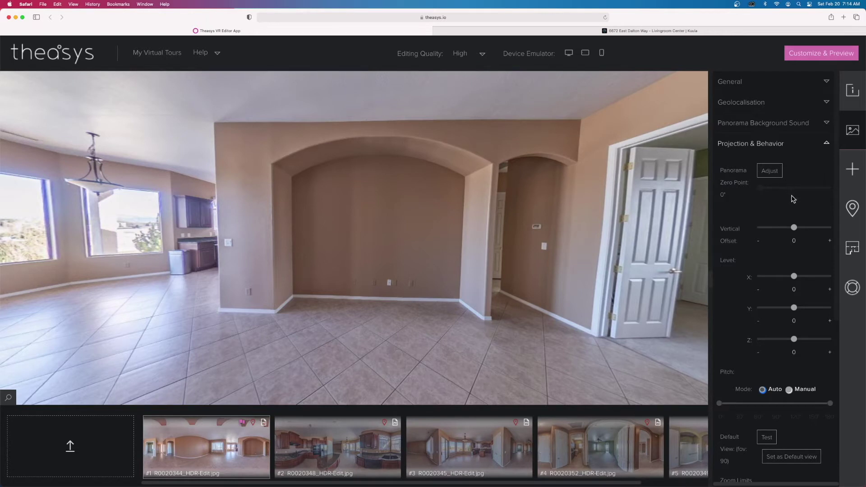
click(793, 227)
drag(516, 365, 454, 301)
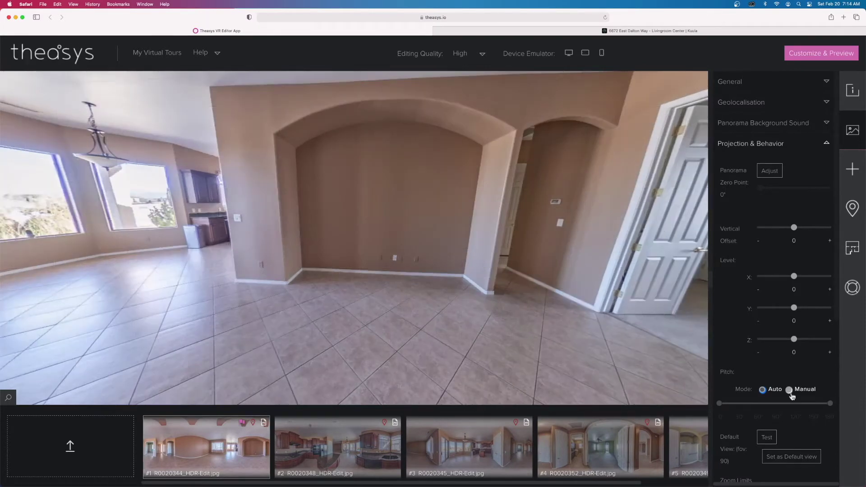
drag(524, 264, 505, 289)
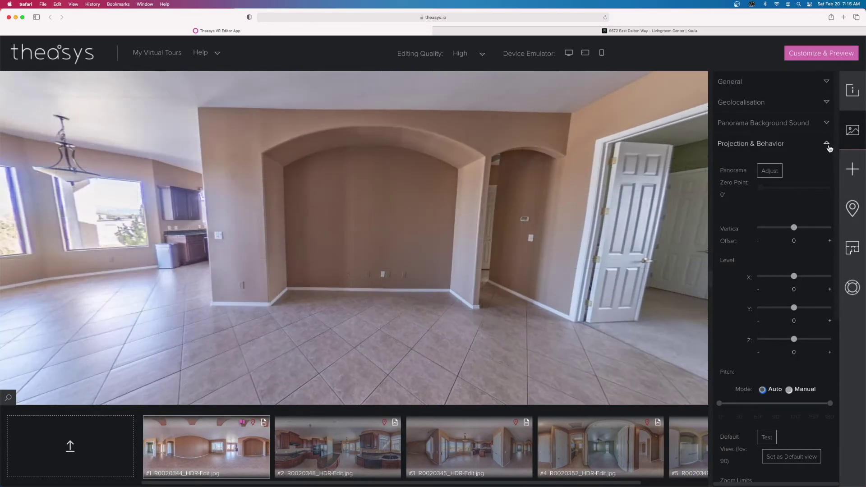
click(826, 145)
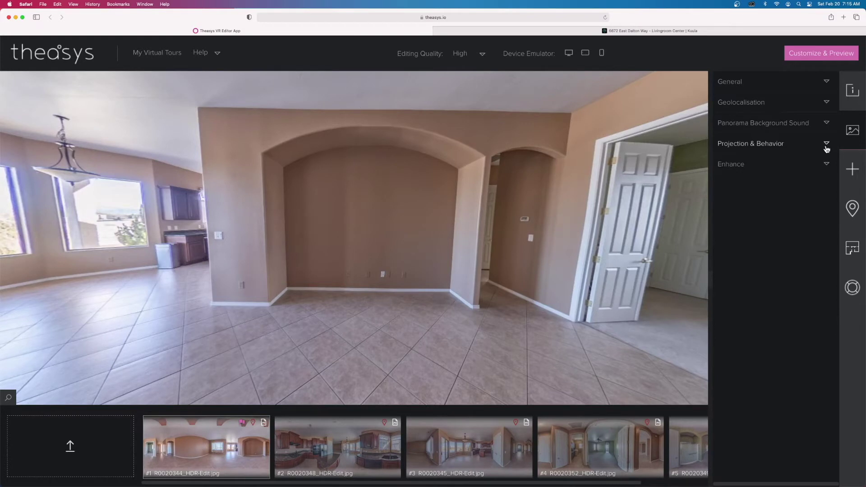
Examine the first panorama's Enhance options, covering recipes, white balance, color correction and filters
click(827, 165)
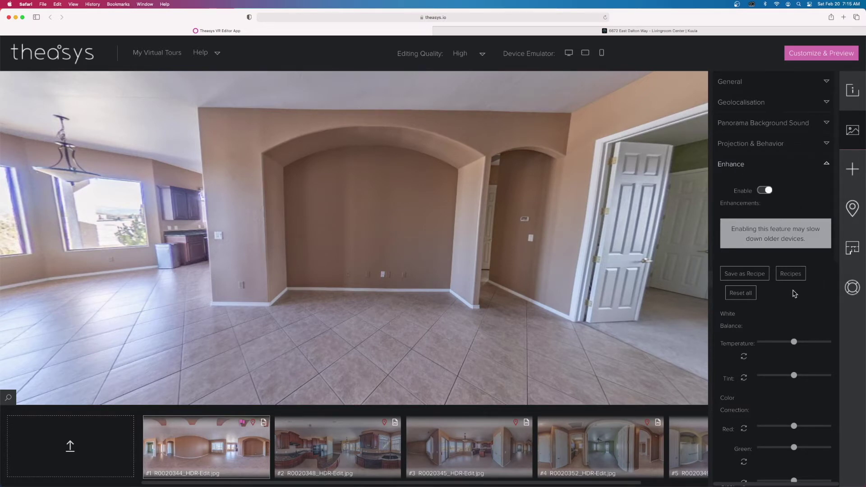
scroll(795, 296, down, 5)
scroll(796, 296, up, 5)
scroll(779, 258, down, 10)
scroll(779, 259, up, 8)
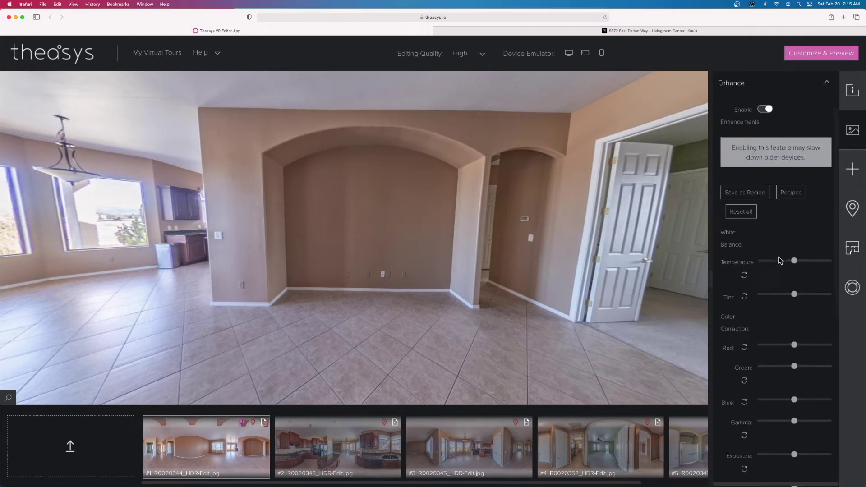
scroll(780, 260, up, 2)
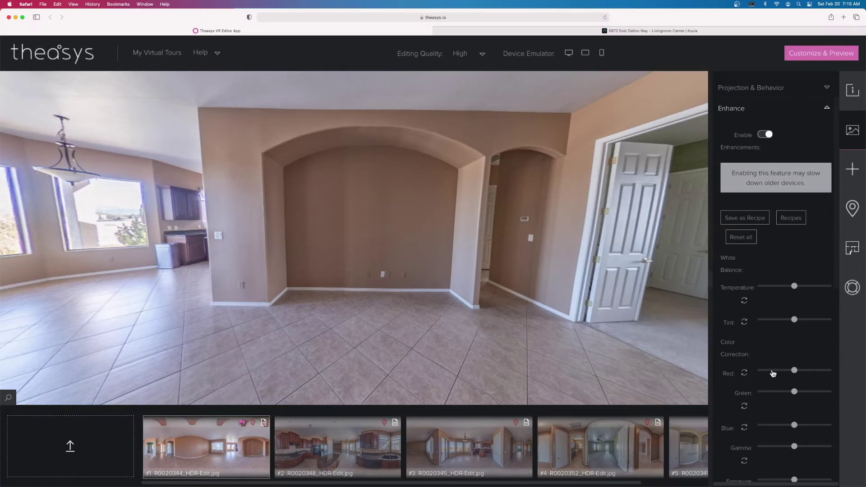
scroll(773, 373, down, 5)
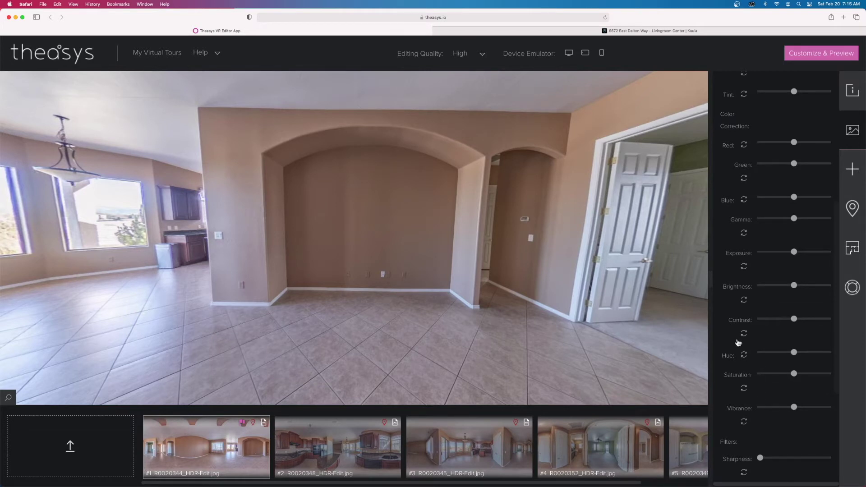
scroll(768, 277, up, 10)
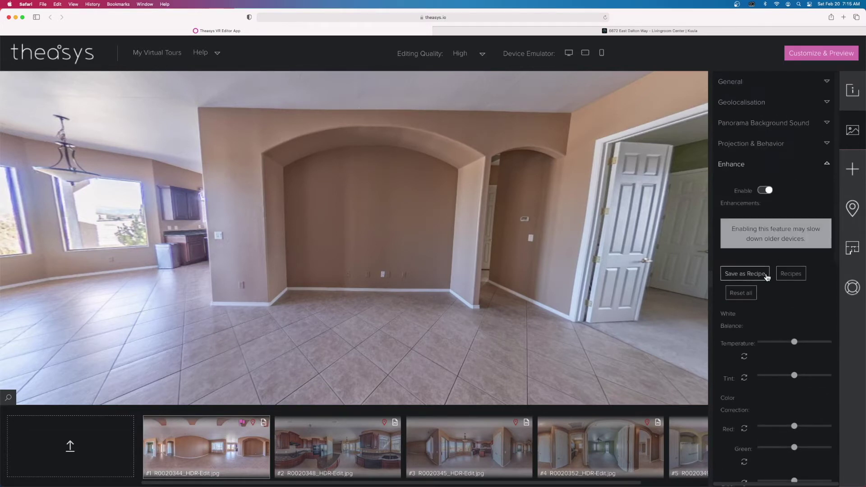
Turn off enhancements for the first panorama
click(764, 191)
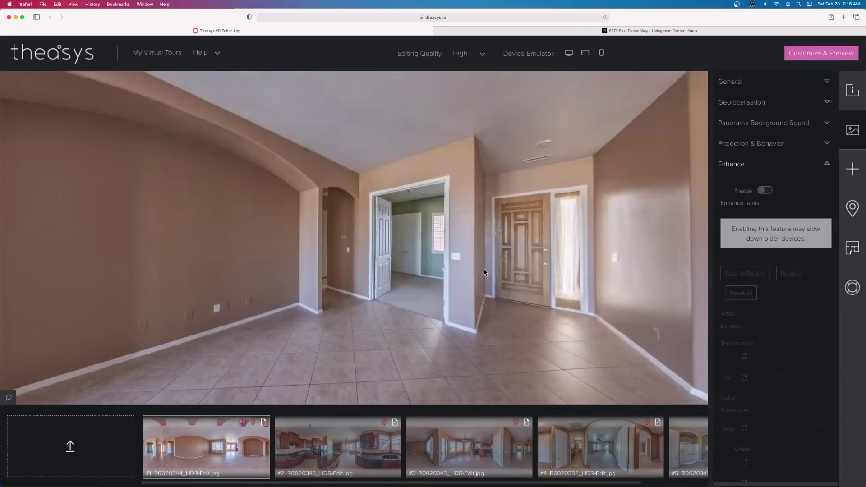
drag(380, 271, 453, 274)
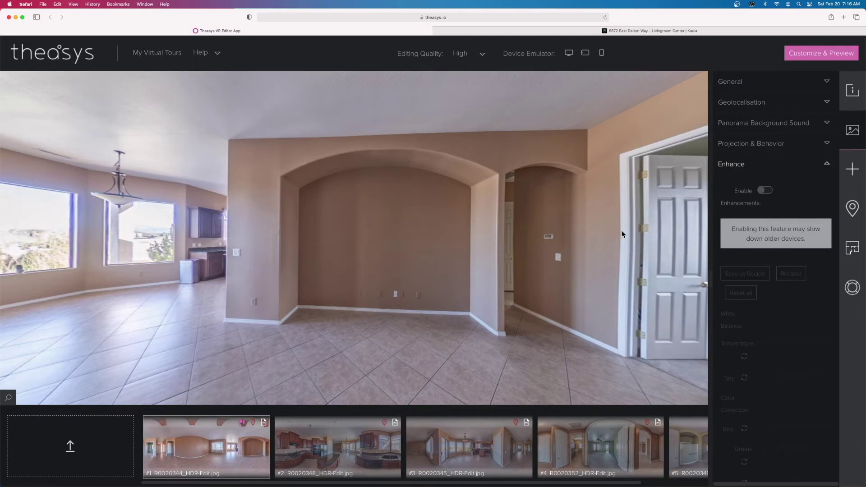
click(827, 164)
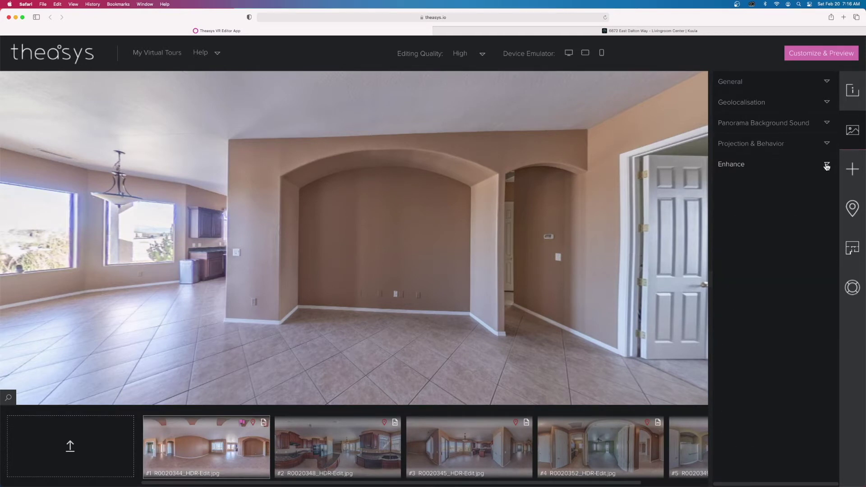
drag(448, 263, 465, 251)
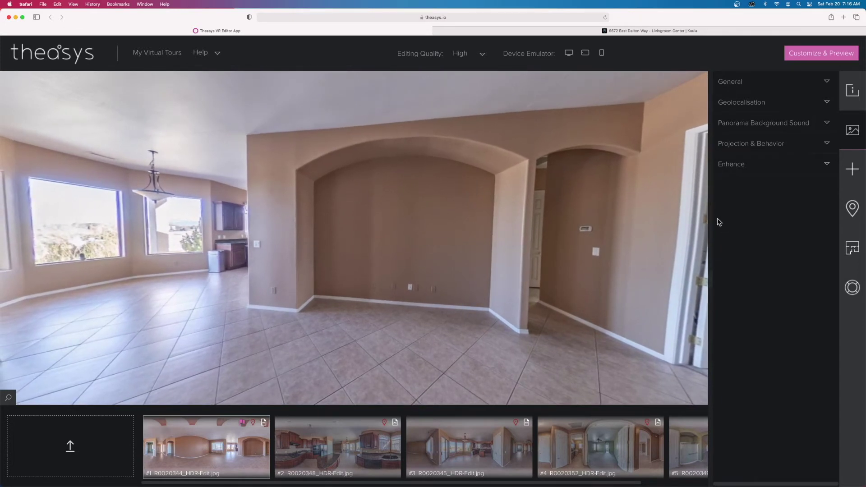
View the font icon libraries offered among the objects that can be added to the panorama
click(850, 171)
click(825, 83)
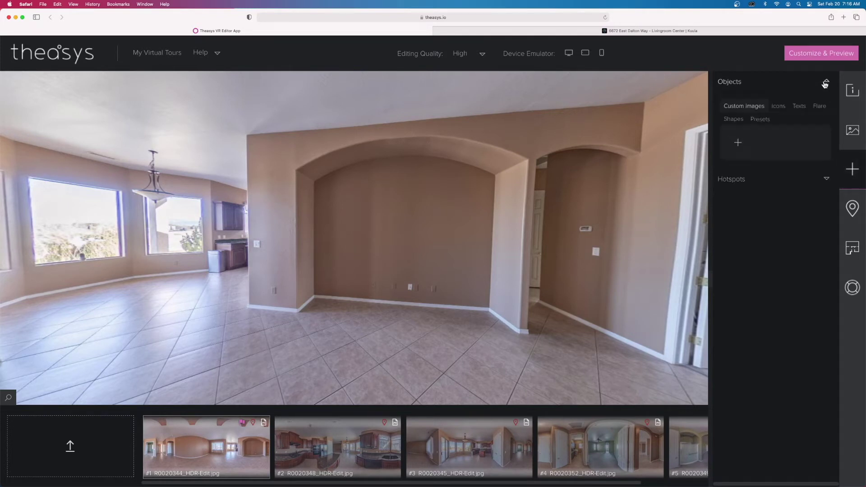
click(779, 109)
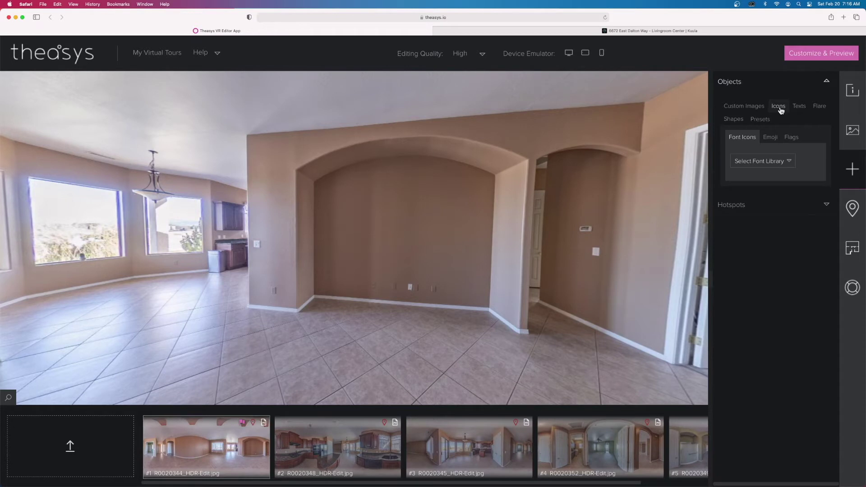
click(767, 162)
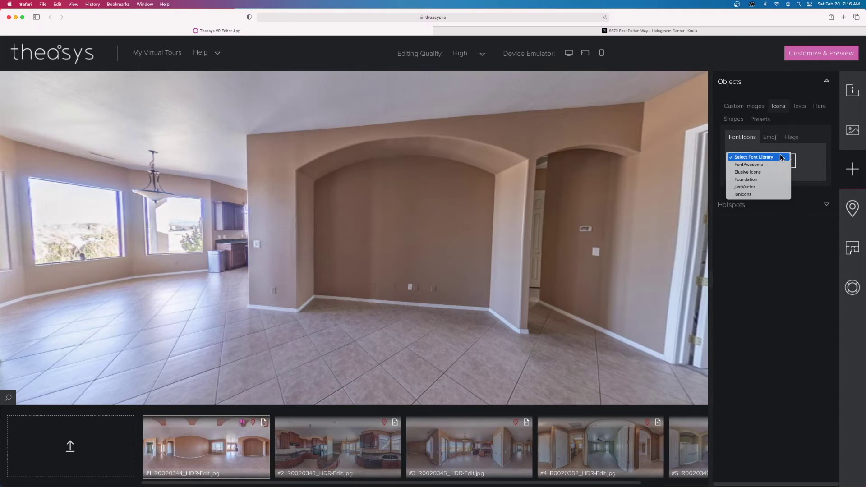
click(807, 157)
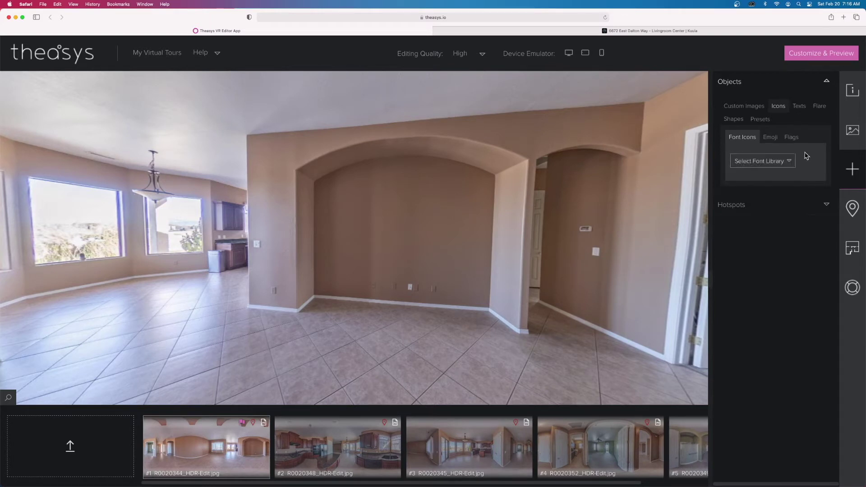
Search the emoji icons for "smi"
click(770, 137)
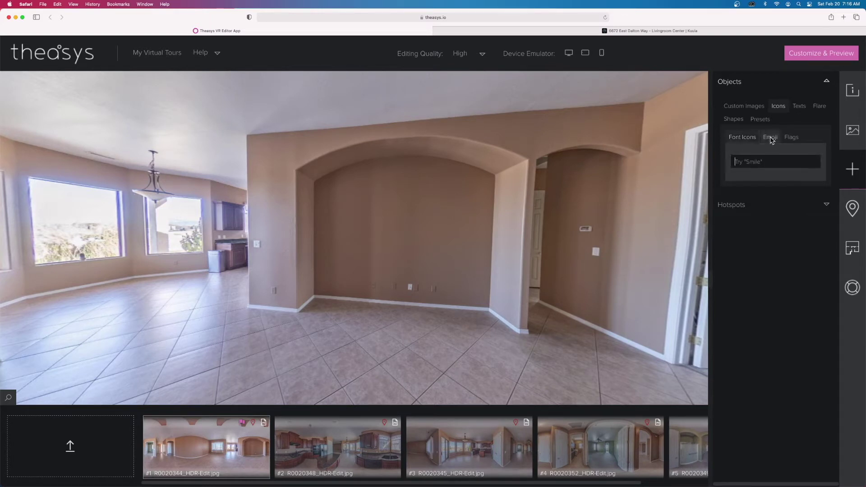
click(759, 162)
text(smi)
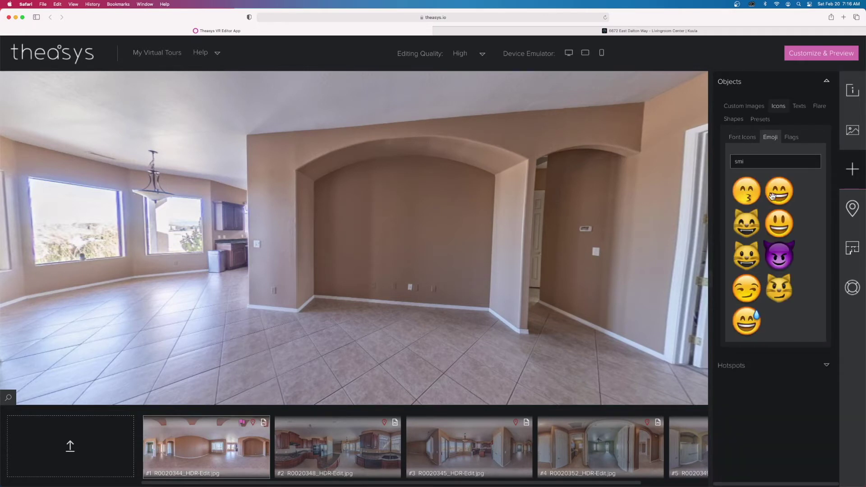
Search the emoji icons for "arr" and for "amb", and clear the search field
text(arr)
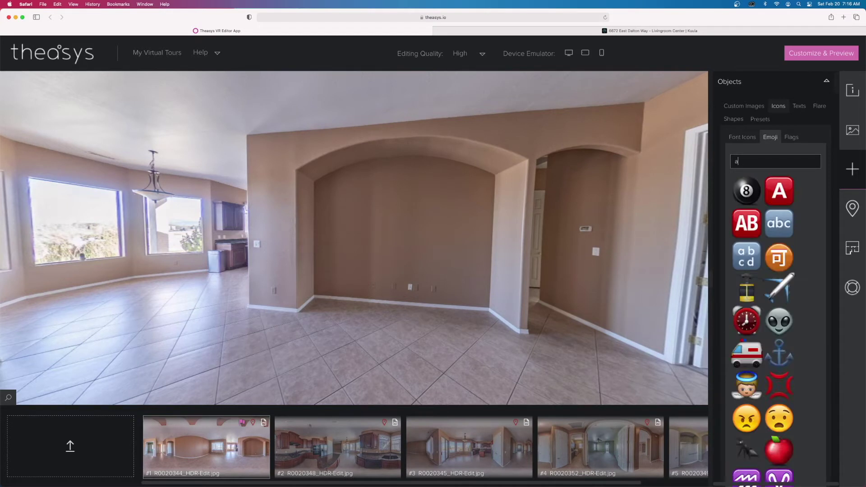
key(BackSpace)
key(BackSpace)
text(mb)
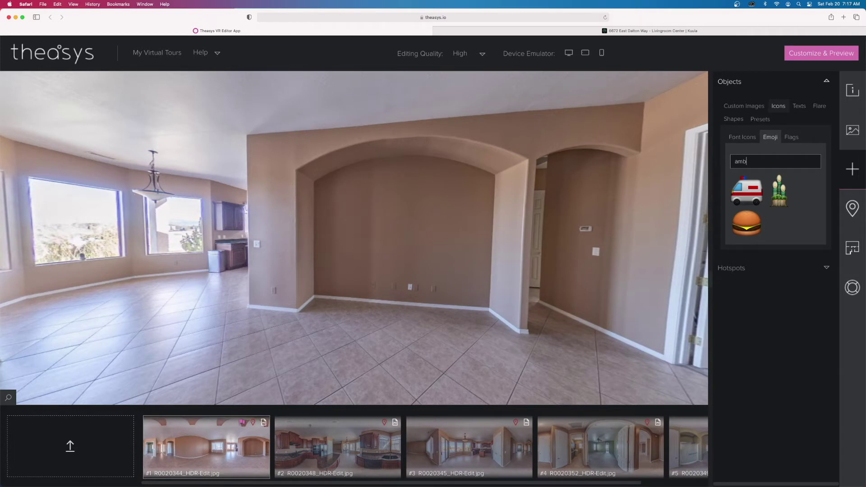
key(BackSpace)
key(BackSpace)
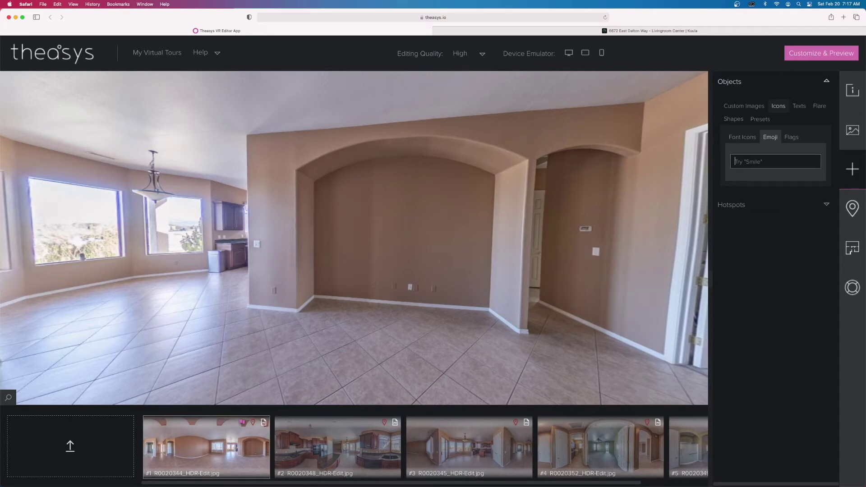
View the first panorama's hotspots list and collapse the Objects section
click(575, 104)
click(828, 205)
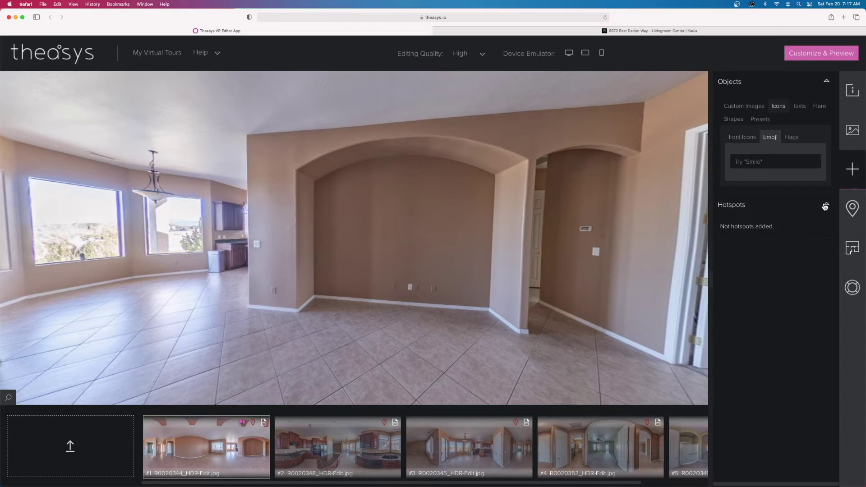
click(825, 83)
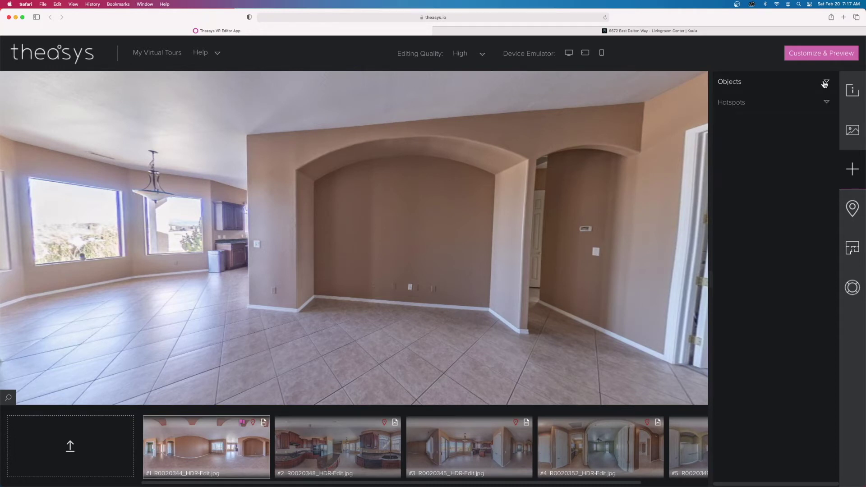
View the panorama's map location and the floor plan upload area, and return to the tour's general settings
click(854, 212)
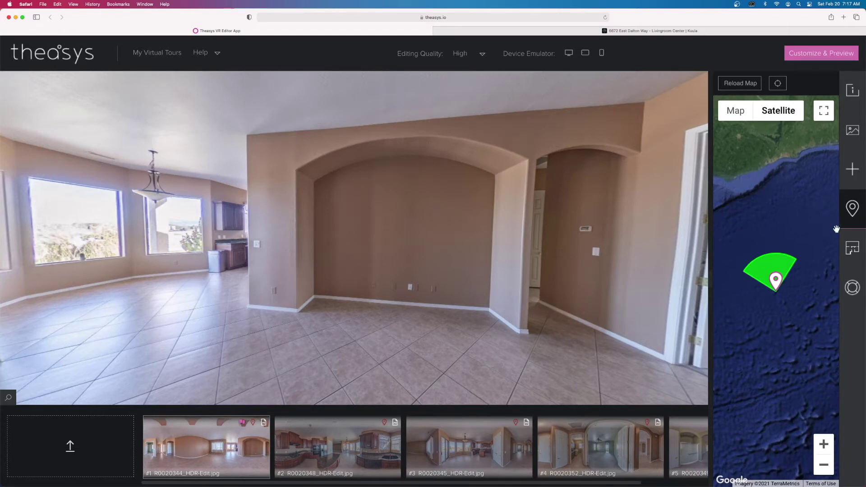
click(853, 248)
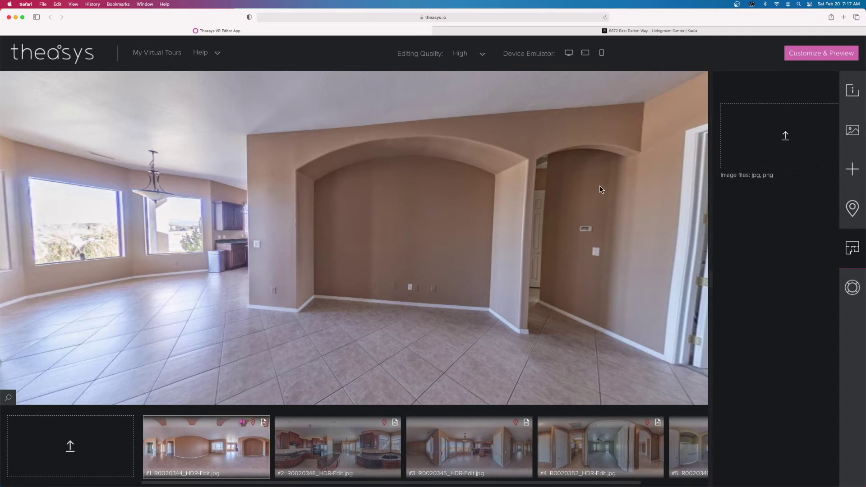
click(853, 95)
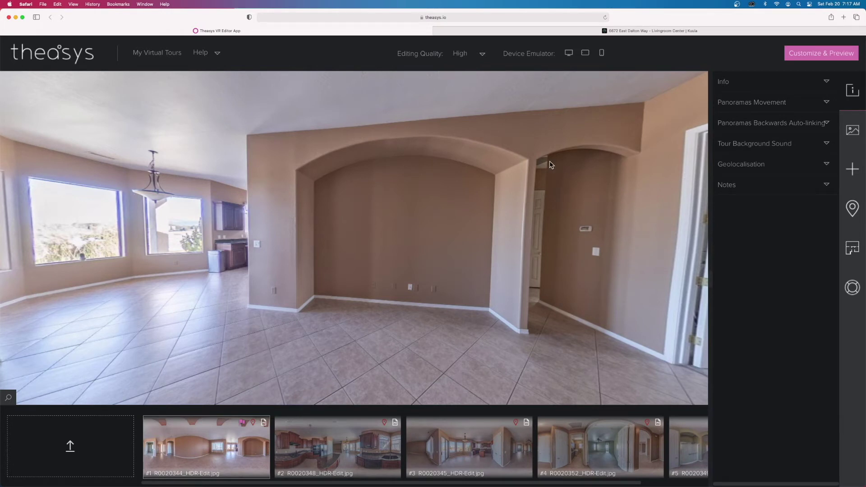
Open the customization options of the "Theasys Test Tour (auto-generated)" embed and look around the living room in its preview
click(814, 54)
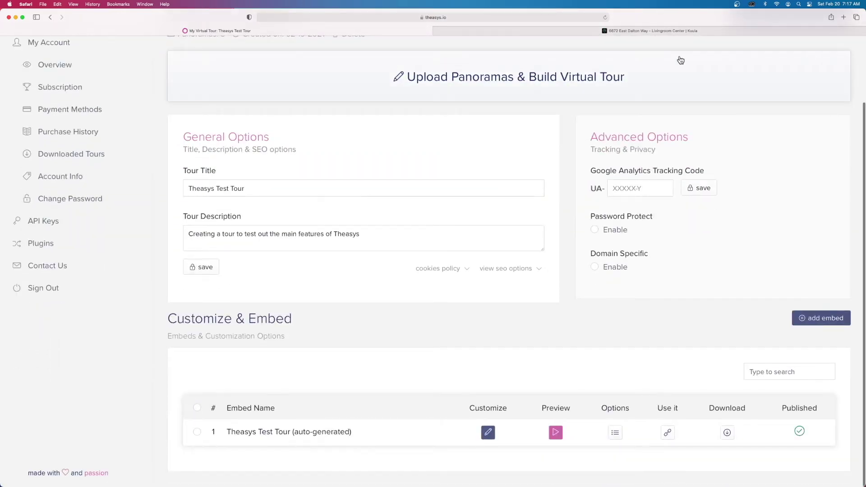
scroll(268, 128, up, 3)
scroll(268, 127, down, 3)
click(489, 433)
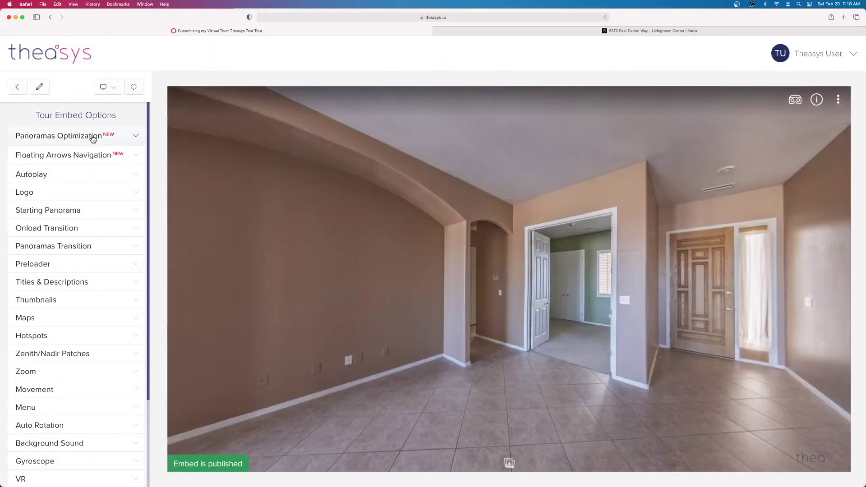
drag(426, 266, 509, 269)
drag(453, 267, 503, 273)
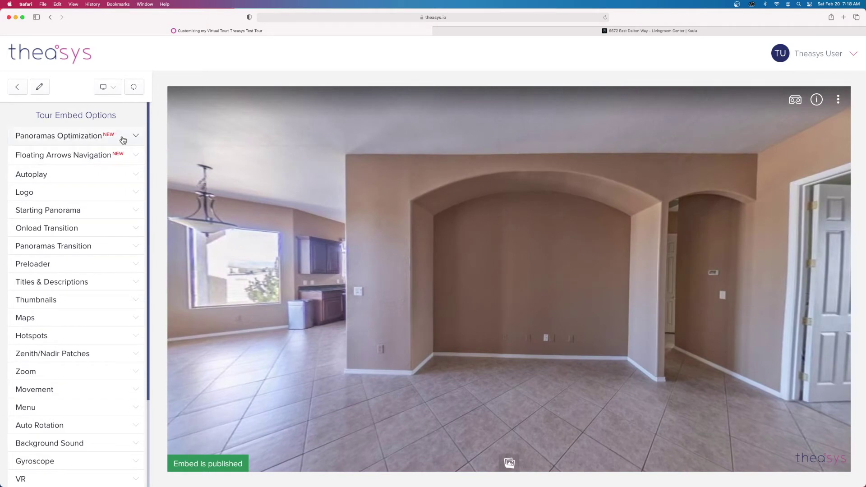
View the embed's Panoramas Optimization options, and return to the tour's VR editor, closing the customization page
click(136, 140)
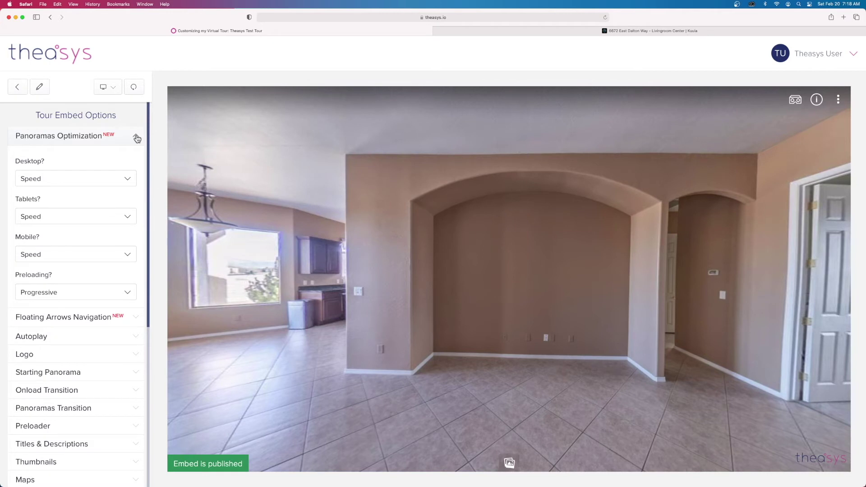
click(136, 139)
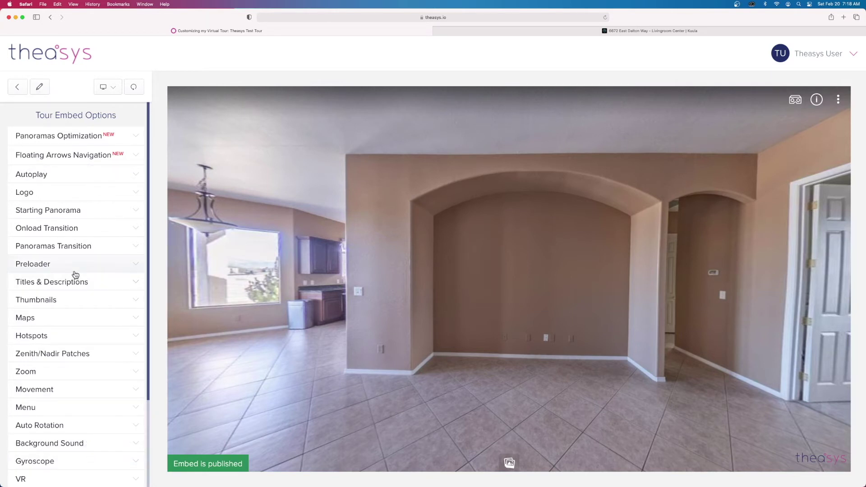
click(44, 93)
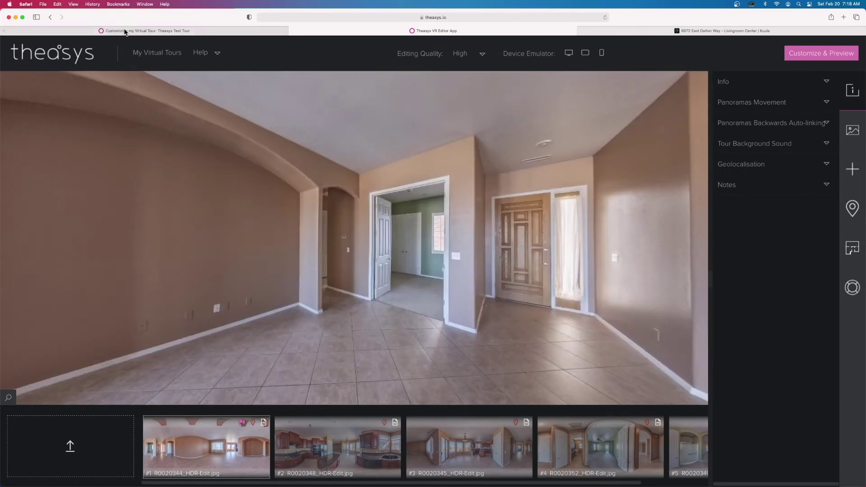
click(4, 31)
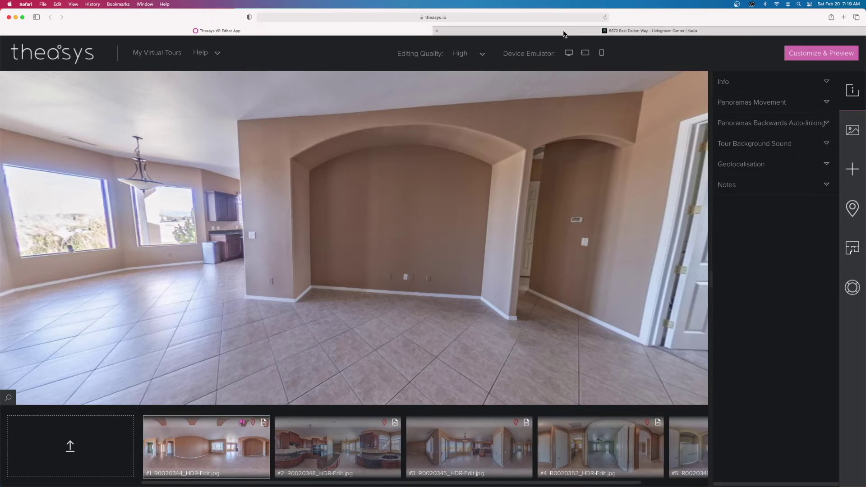
Compare the living room panorama in the Kuula tour with the same view in the Theasys editor
mouse_move(563, 34)
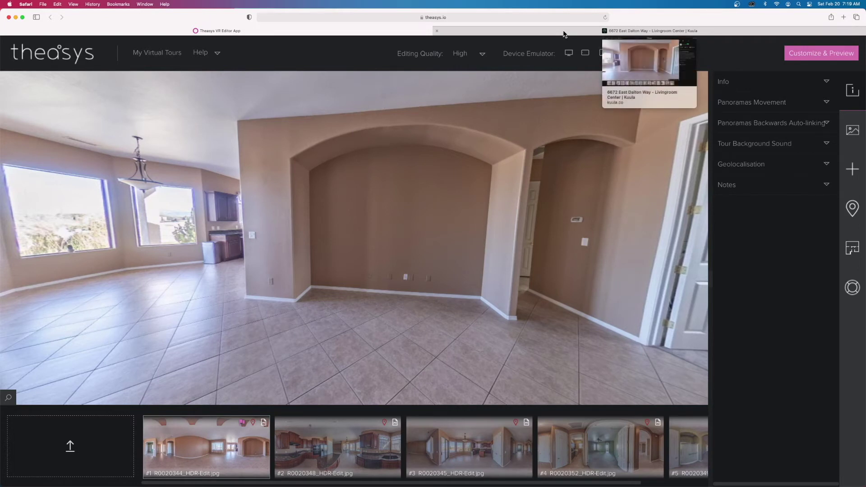
click(564, 34)
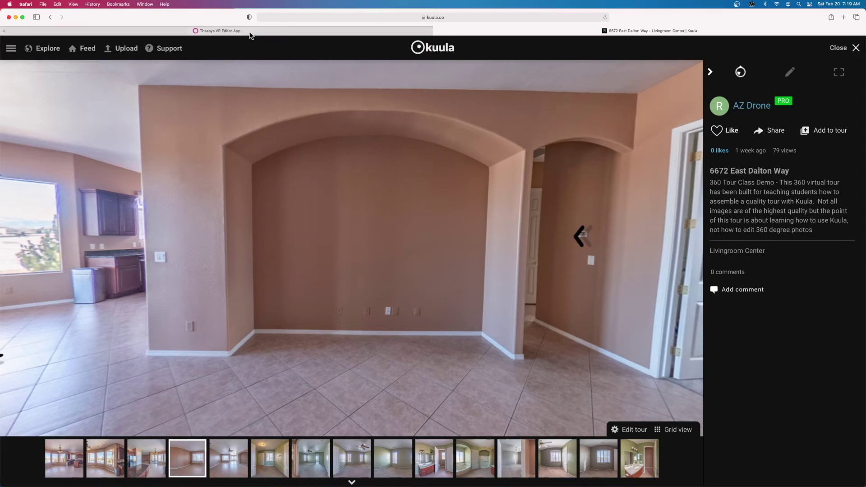
click(291, 34)
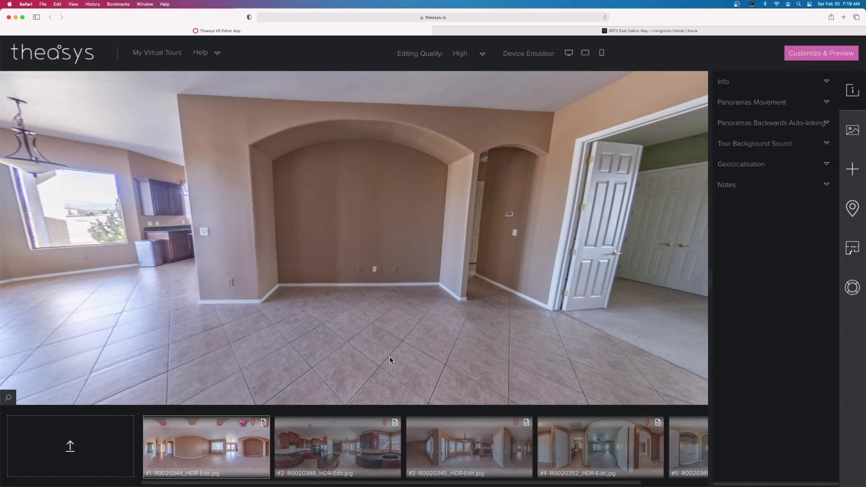
click(522, 34)
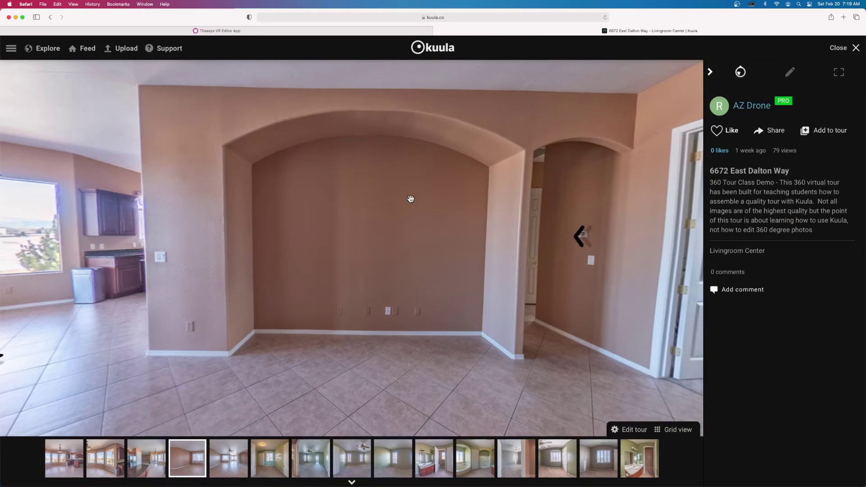
scroll(410, 199, down, 3)
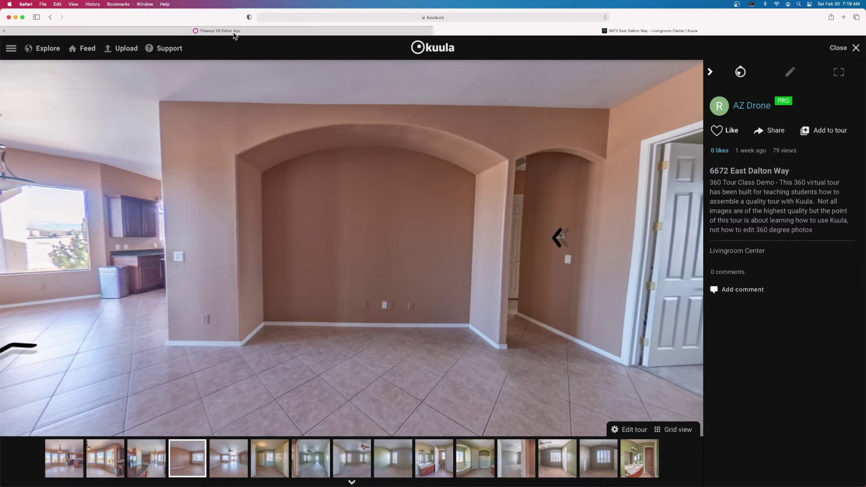
mouse_move(234, 35)
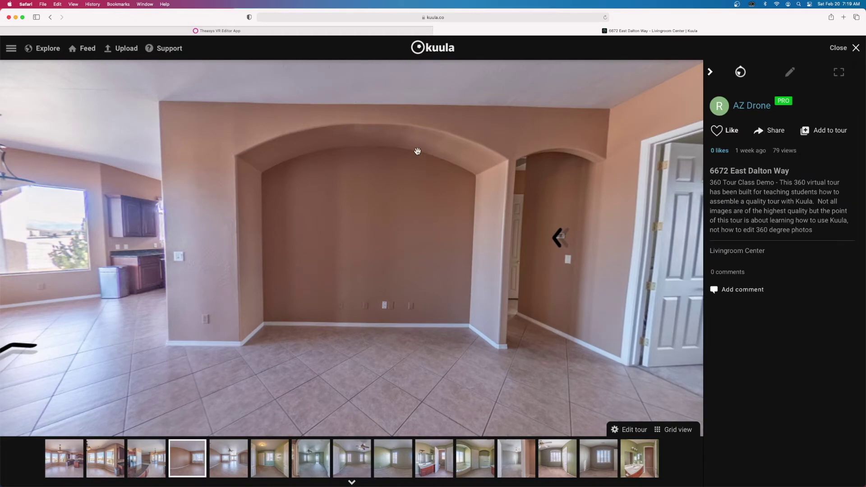
click(258, 32)
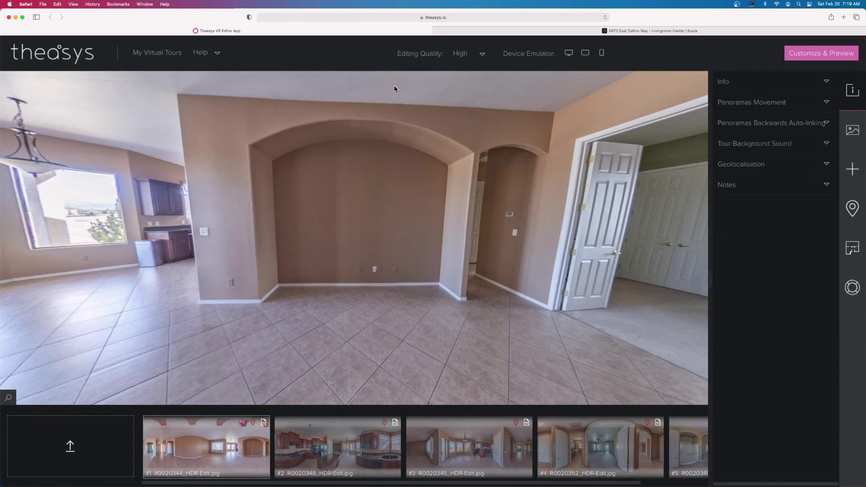
Compare close-up image quality of the living room's arched wall and outlets between Kuula and Theasys
click(485, 32)
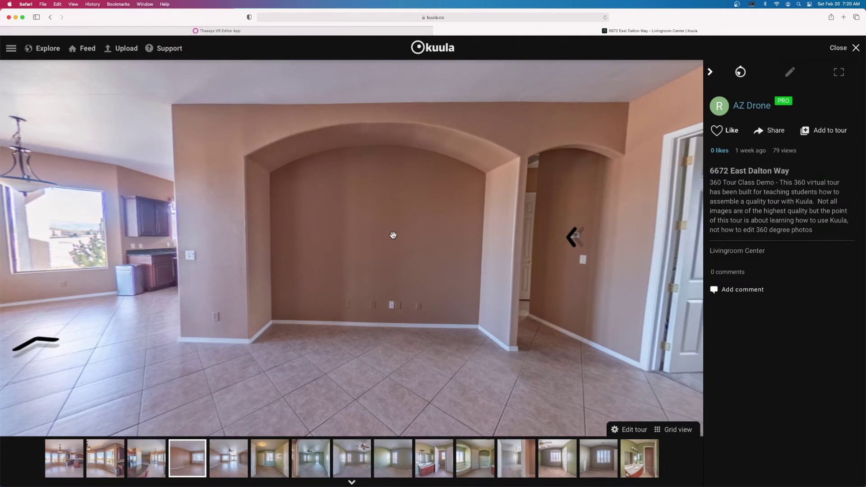
drag(420, 245, 402, 243)
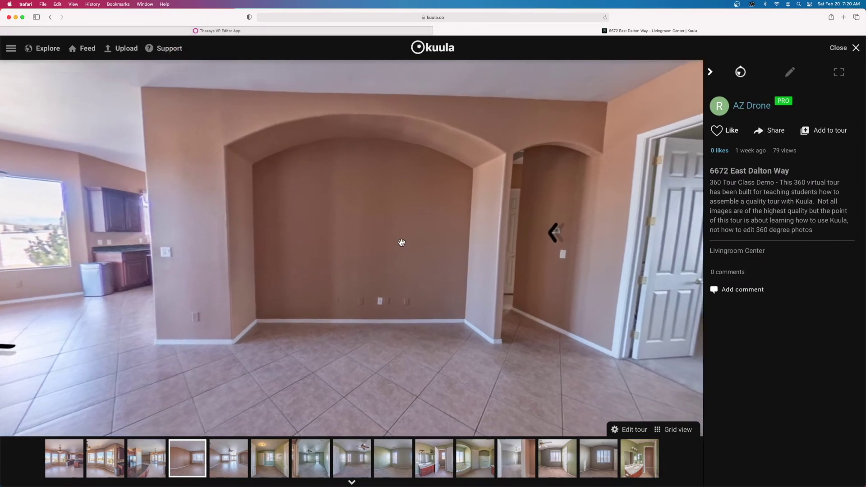
scroll(401, 243, up, 6)
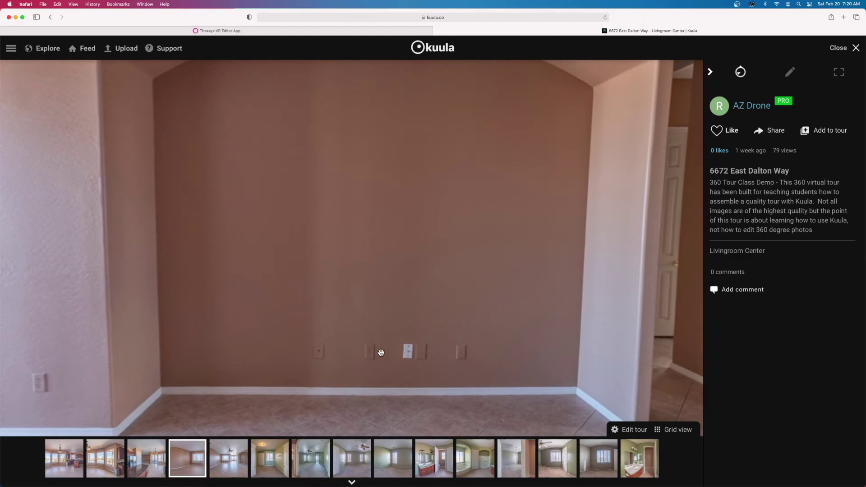
click(291, 31)
scroll(394, 249, up, 5)
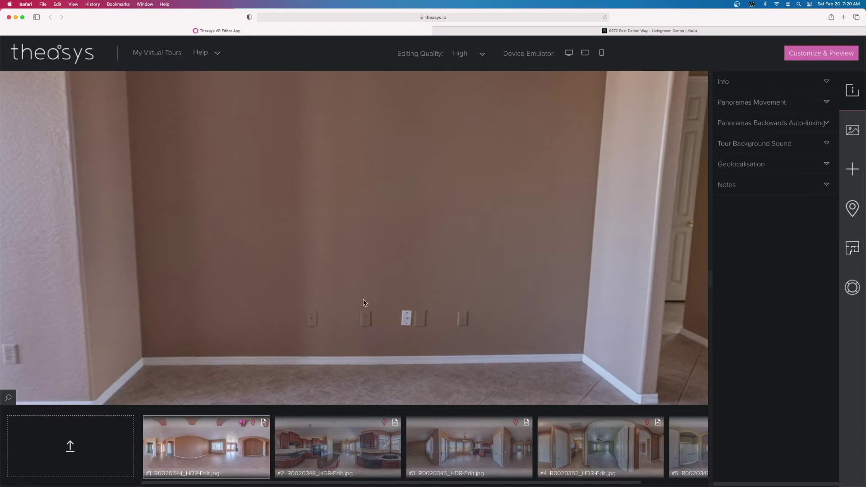
click(488, 32)
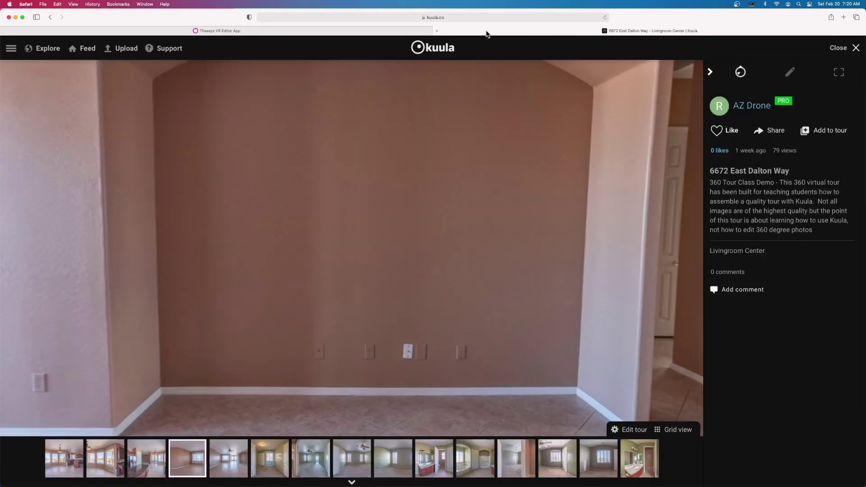
drag(400, 237, 389, 207)
scroll(390, 207, down, 8)
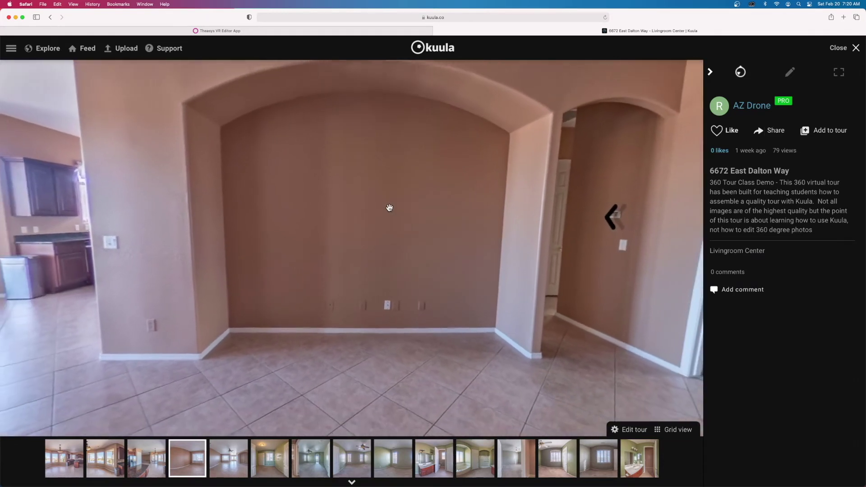
drag(389, 208, 423, 212)
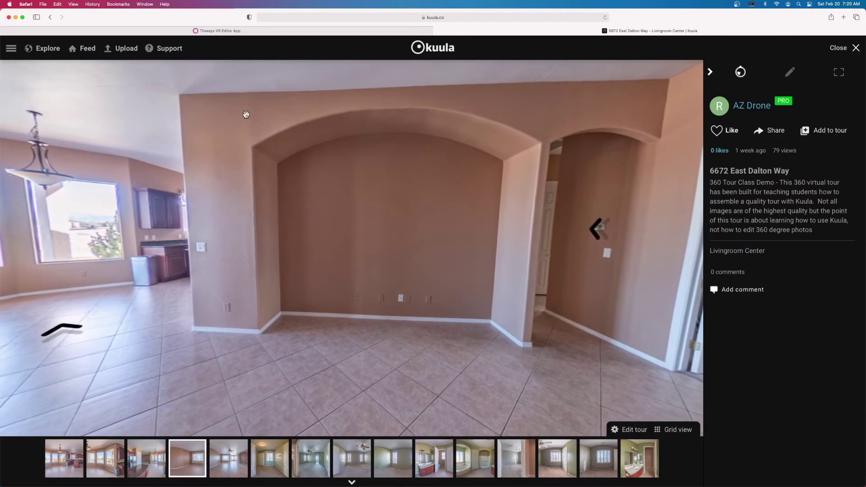
Open panorama #2 (R0020348_HDR-Edit.jpg) in the Theasys editor, examine the kitchen sink area, and switch back to the Kuula tour
click(241, 33)
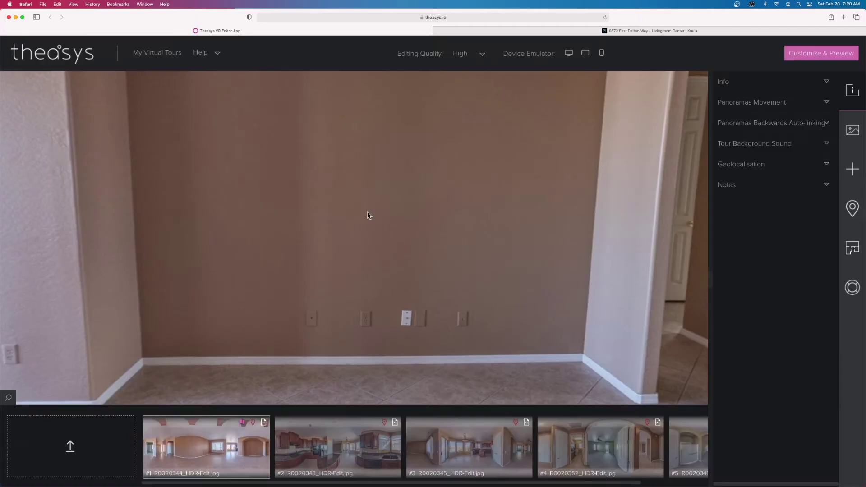
scroll(367, 212, down, 5)
scroll(367, 212, down, 3)
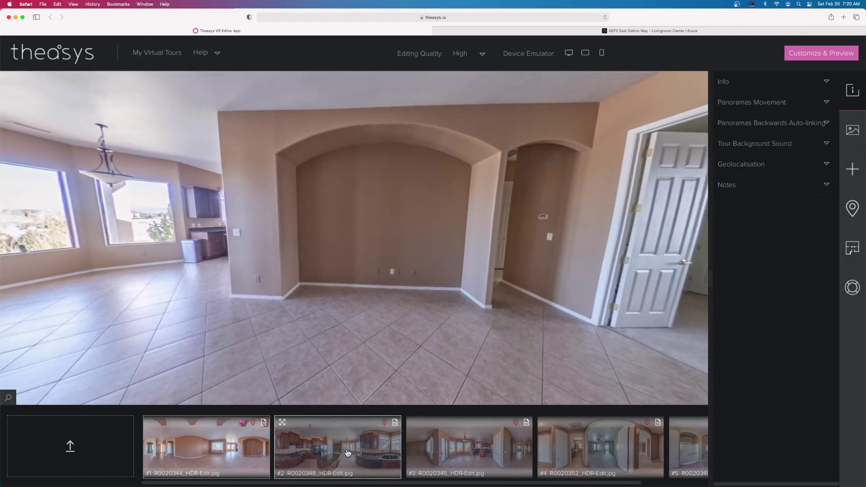
click(331, 449)
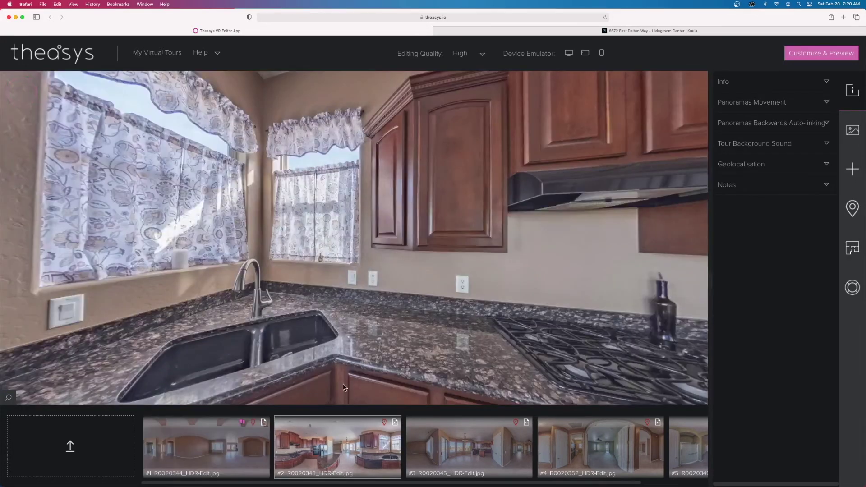
scroll(402, 367, down, 5)
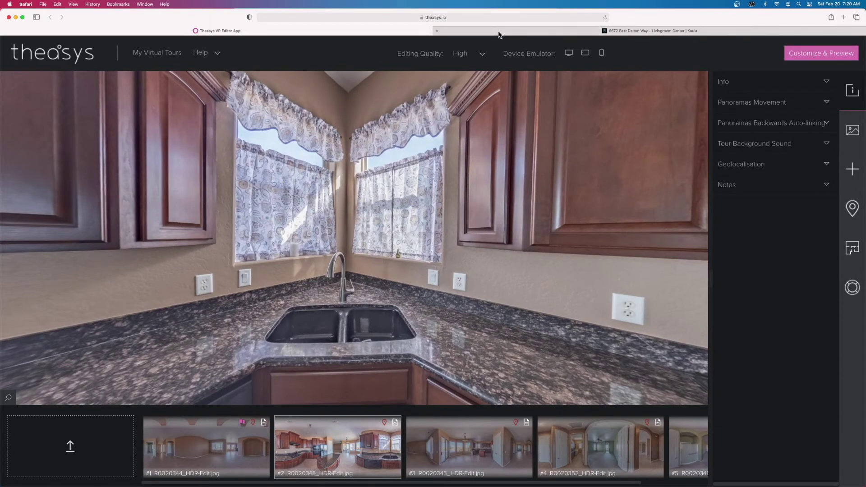
mouse_move(499, 35)
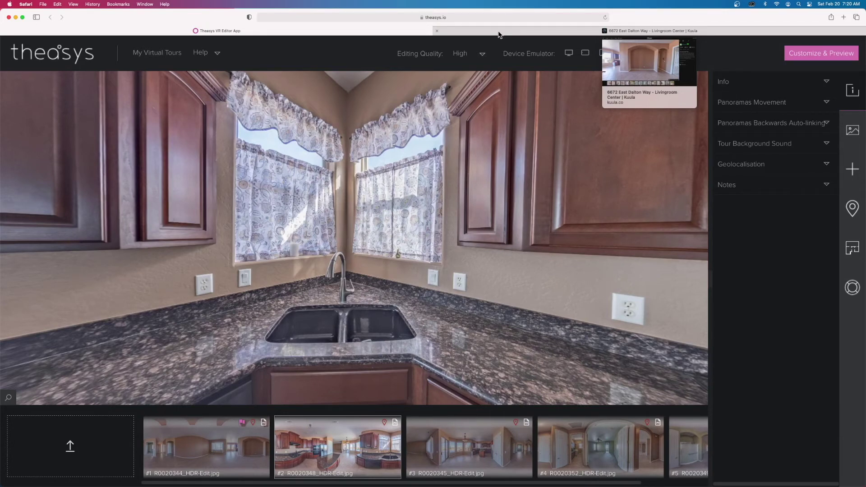
click(499, 35)
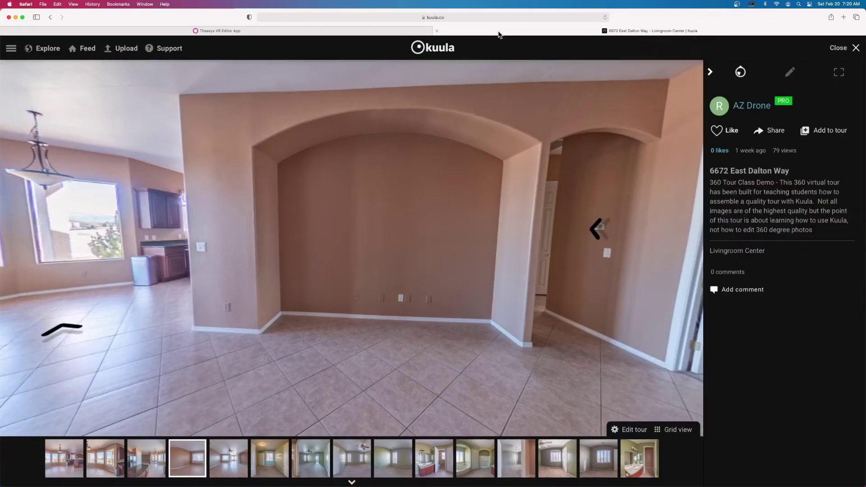
Open the In Kitchen panorama in the Kuula tour, frame the corner sink like the Theasys view, and switch to the Theasys editor
click(147, 458)
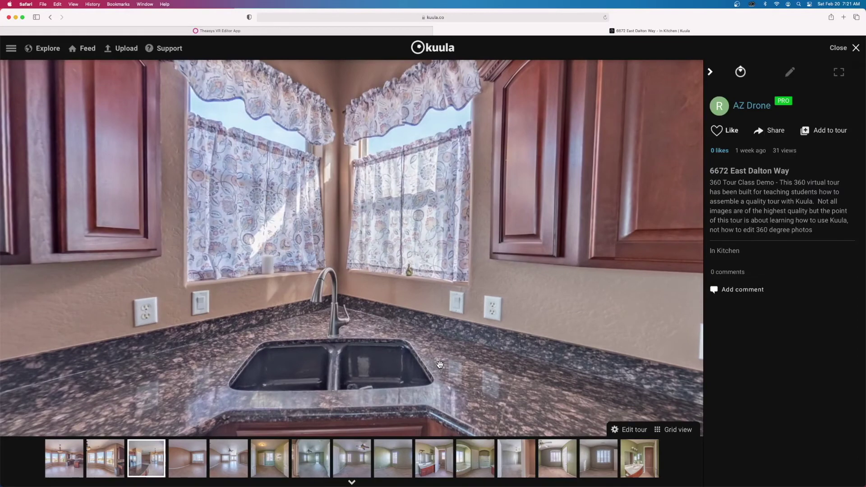
scroll(440, 365, down, 5)
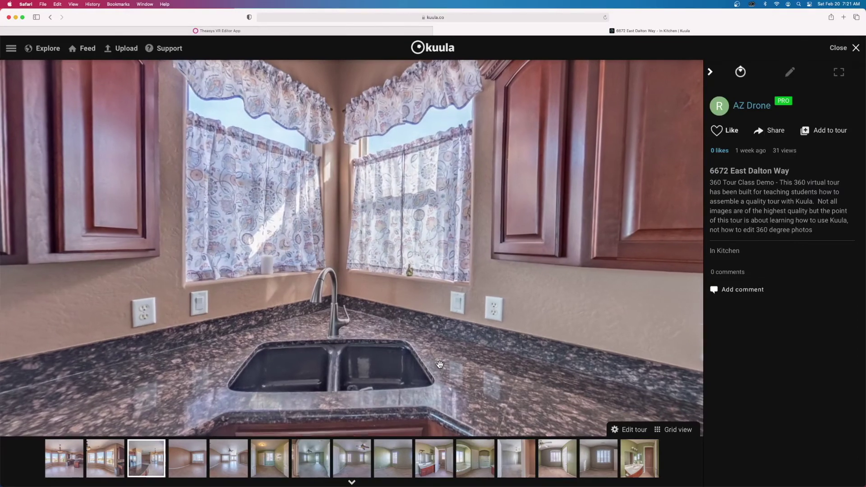
scroll(440, 365, down, 4)
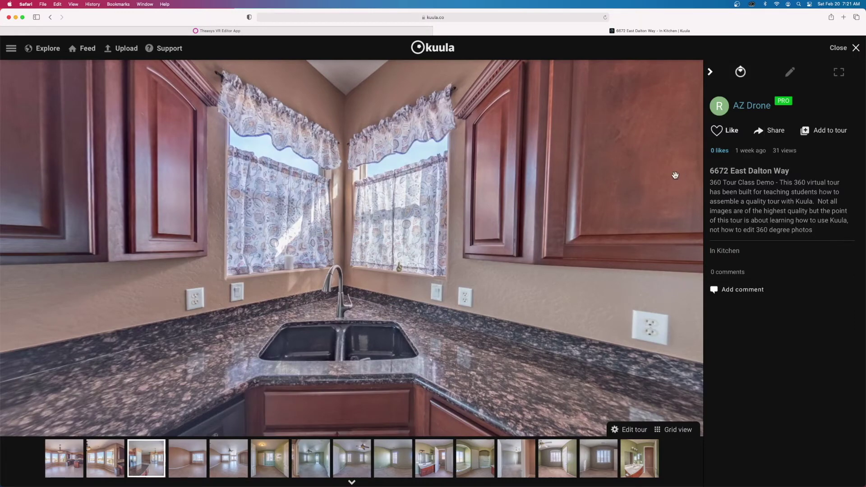
click(370, 31)
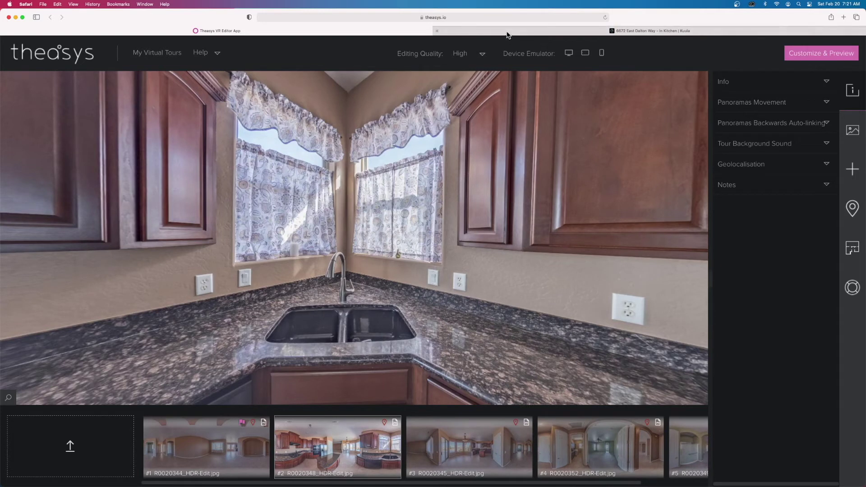
Compare the kitchen sink, cabinets and countertop between Kuula and Theasys, adjusting both views to match
mouse_move(508, 35)
click(467, 30)
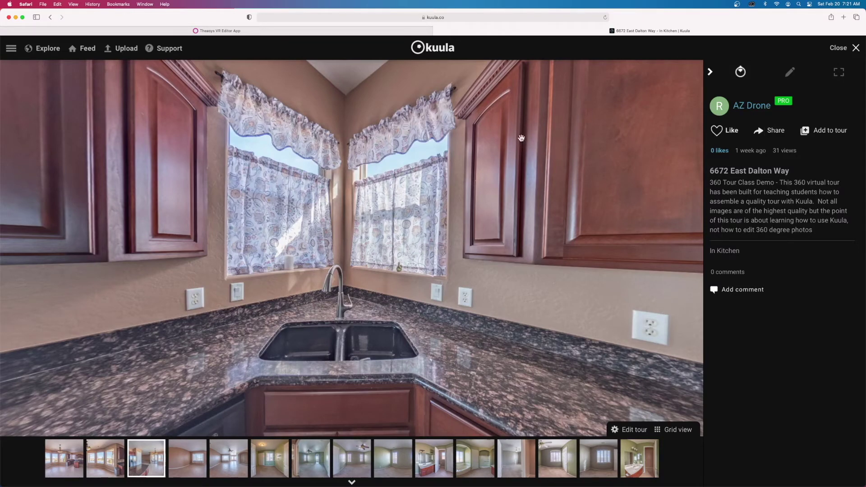
click(322, 34)
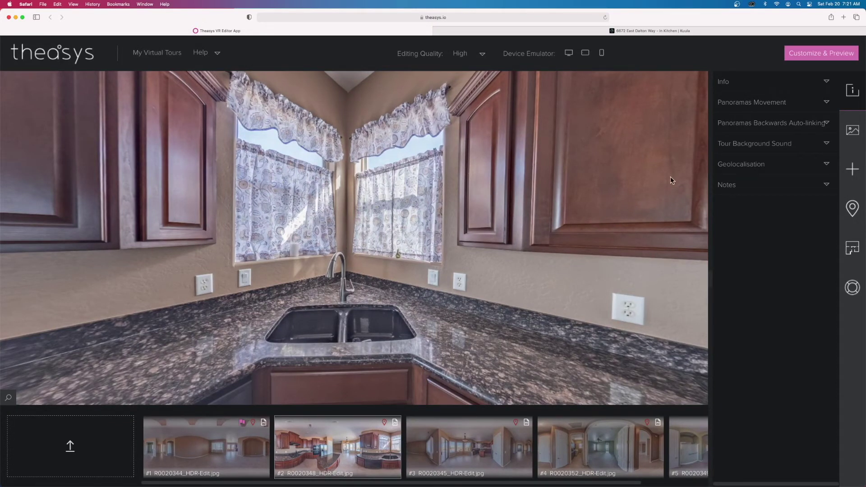
mouse_move(634, 180)
mouse_down()
mouse_move(596, 183)
mouse_move(640, 179)
mouse_up()
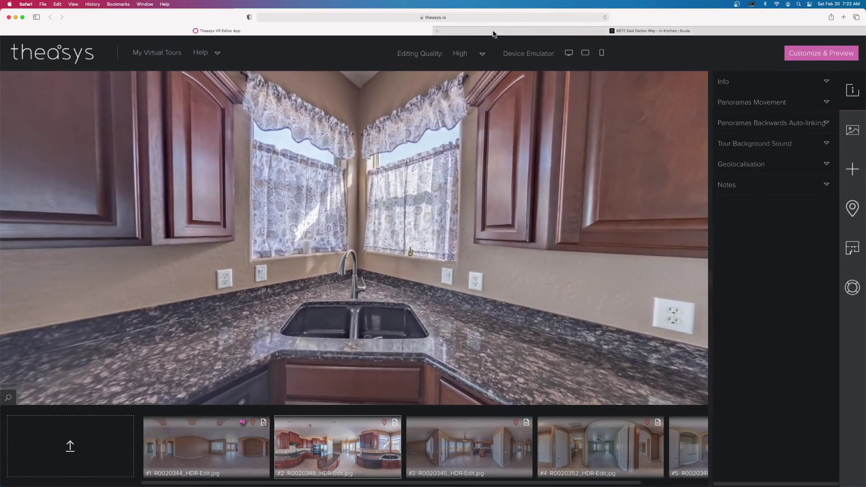
click(493, 32)
drag(410, 222, 424, 210)
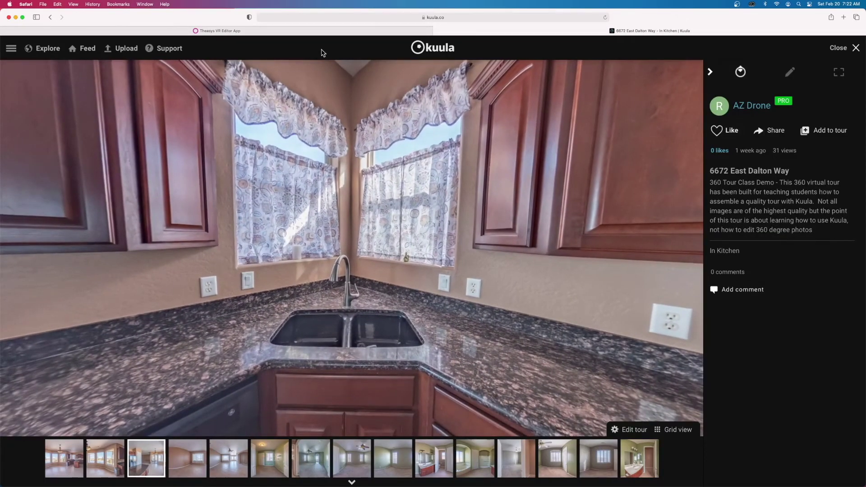
click(304, 32)
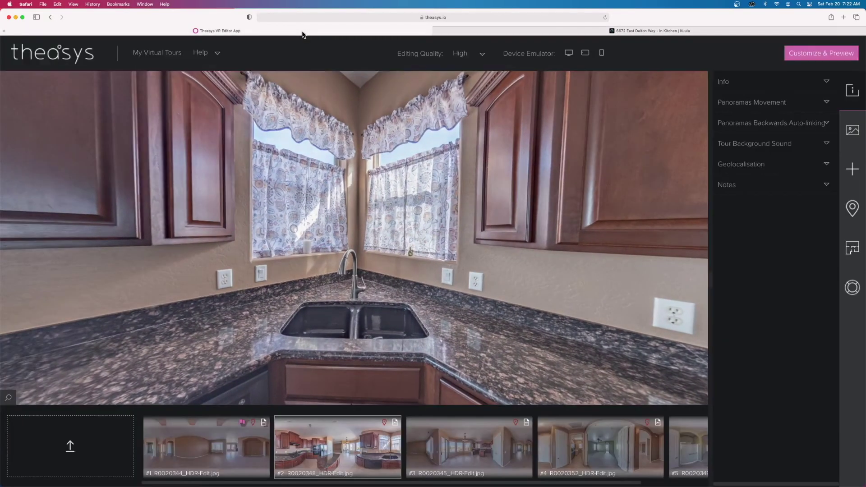
Open panorama #3 (R0020345_HDR-Edit.jpg) in Theasys and Kitchen and Dining in Kuula, and compare their views toward the ceiling fan
click(470, 454)
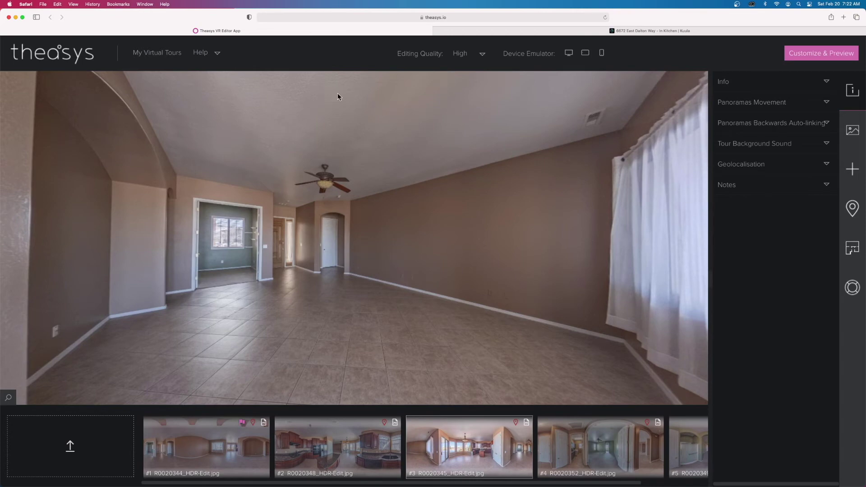
click(490, 33)
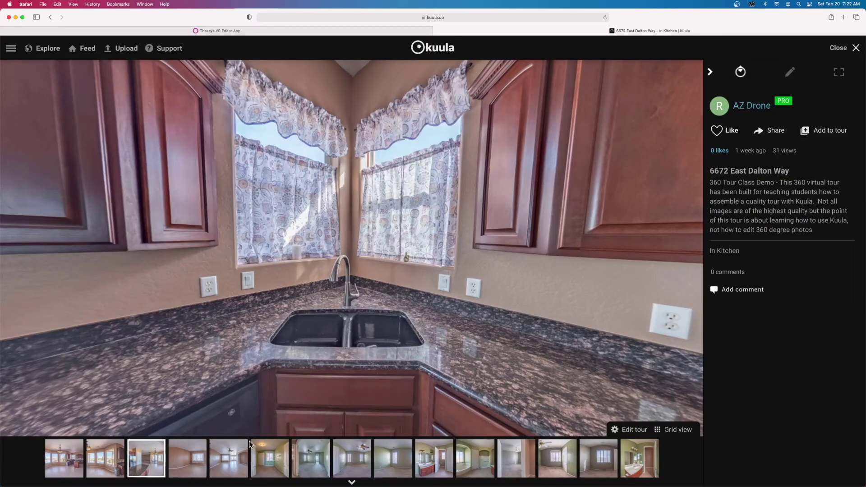
click(69, 462)
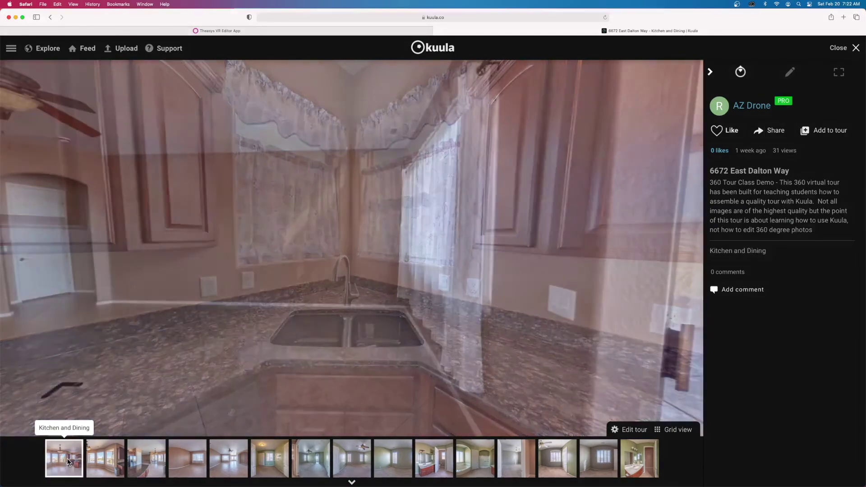
drag(312, 318, 466, 313)
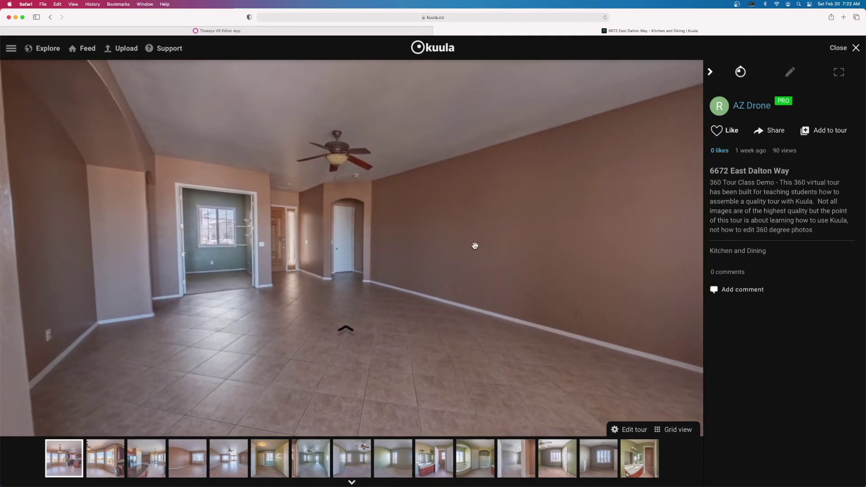
click(342, 35)
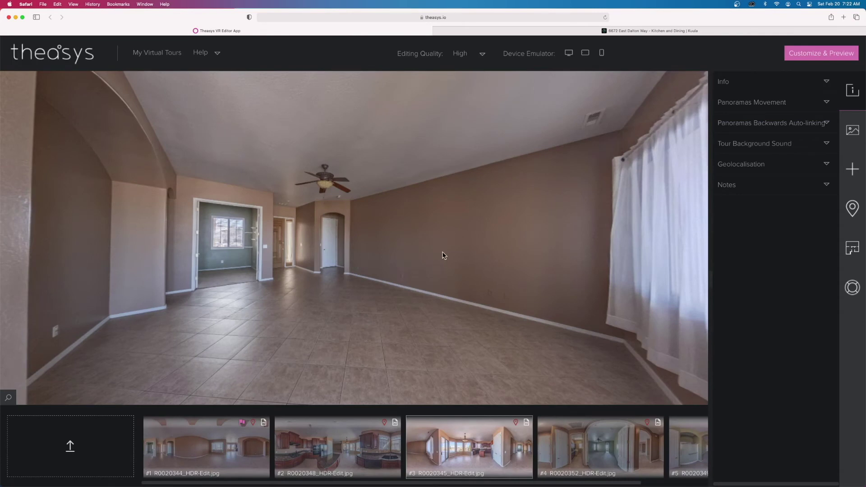
click(478, 32)
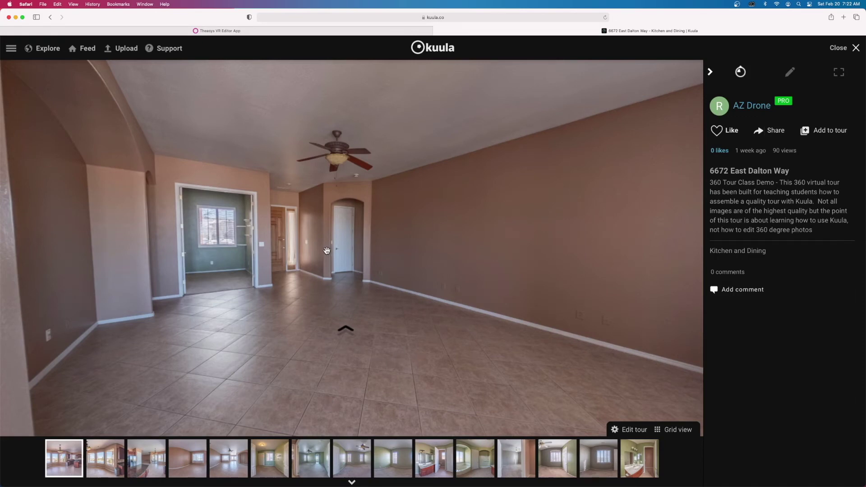
Turn both panoramas to the dining area windows and kitchen island, and compare them between Kuula and Theasys
drag(536, 255, 277, 253)
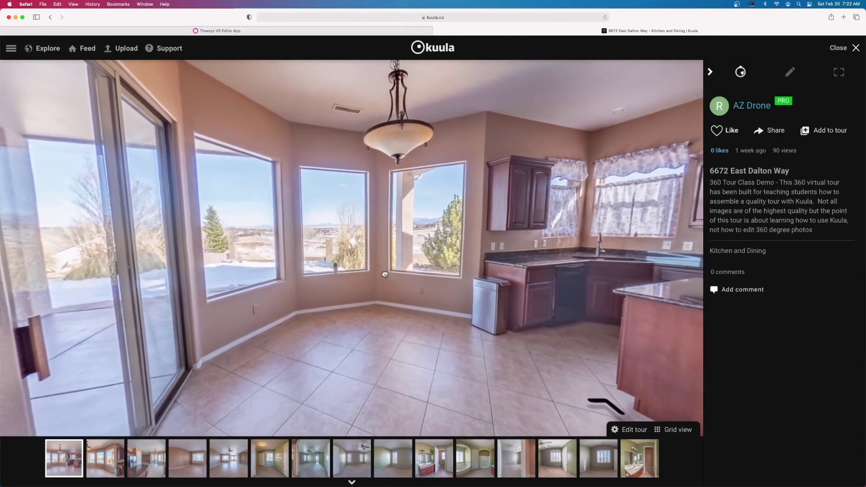
click(348, 32)
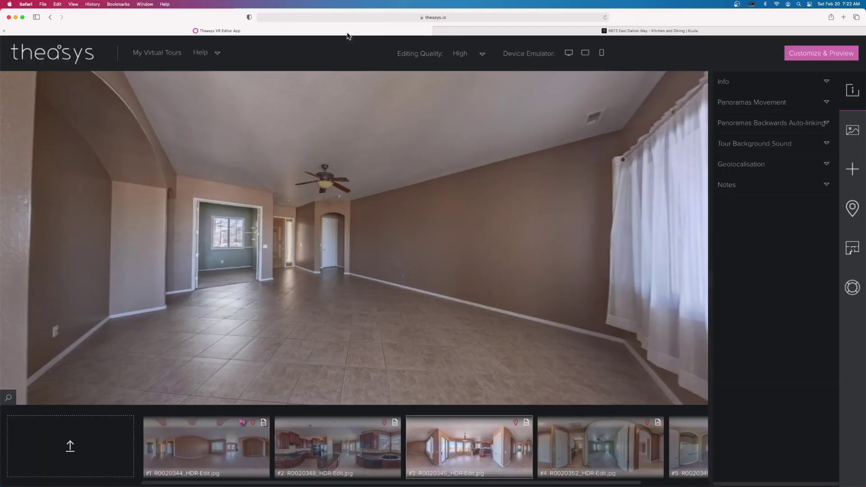
drag(543, 265, 161, 224)
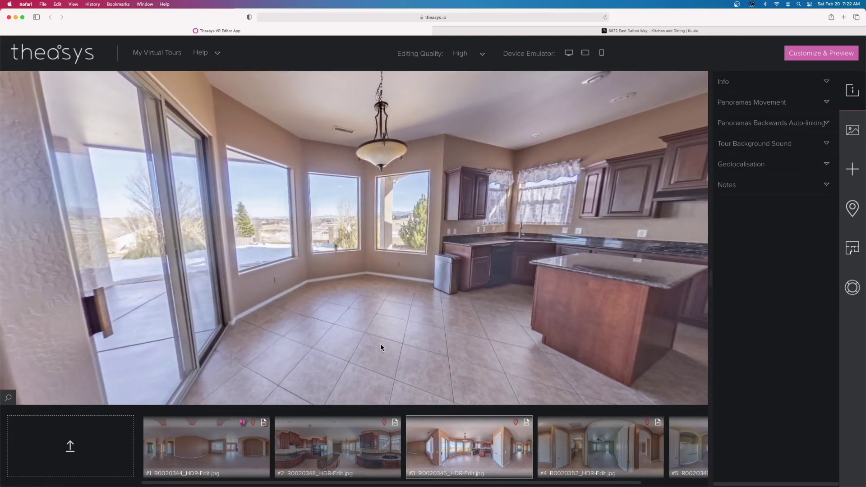
click(498, 28)
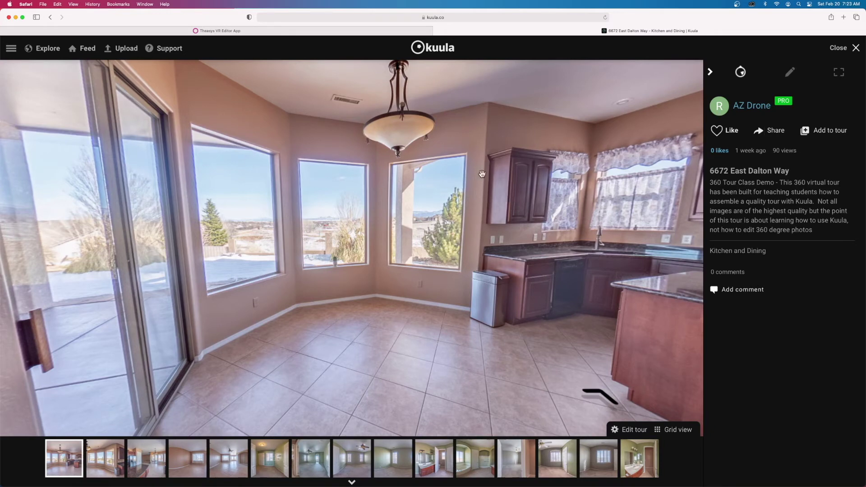
click(371, 32)
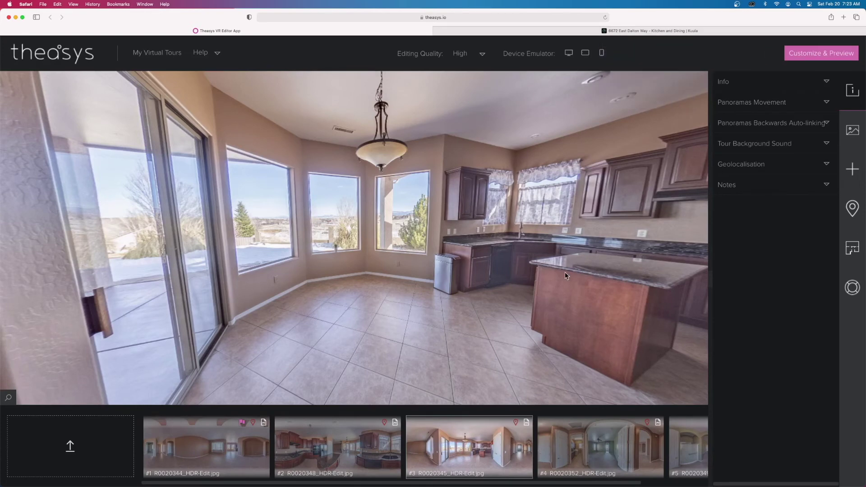
Open panorama #4 (R0020352_HDR-Edit.jpg) in Theasys and Laundry and Master Bed in Kuula, framing the laundry and bedroom doorways in Theasys
click(595, 442)
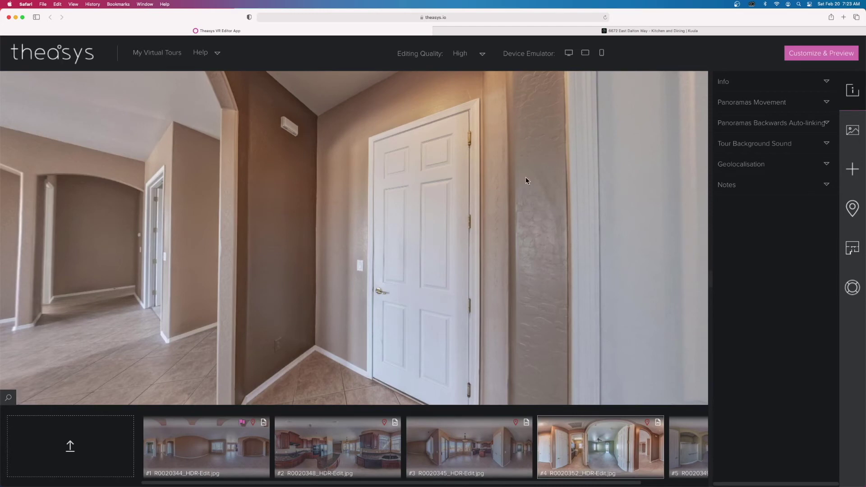
click(484, 32)
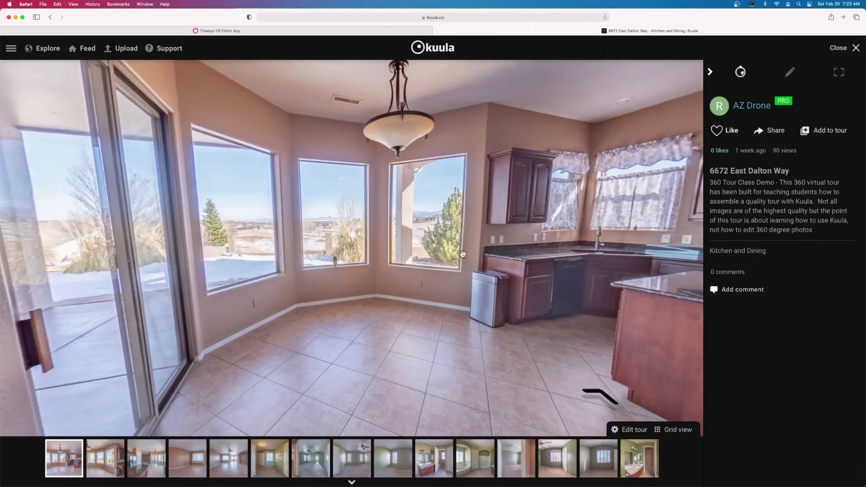
click(310, 459)
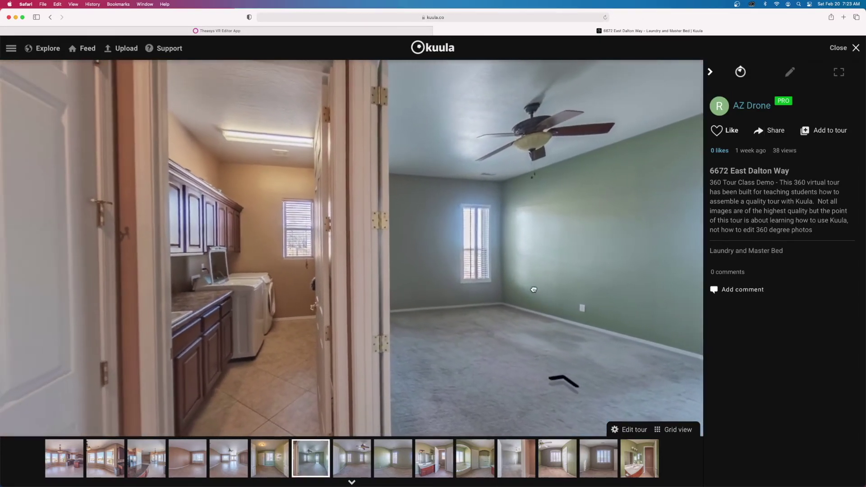
click(265, 31)
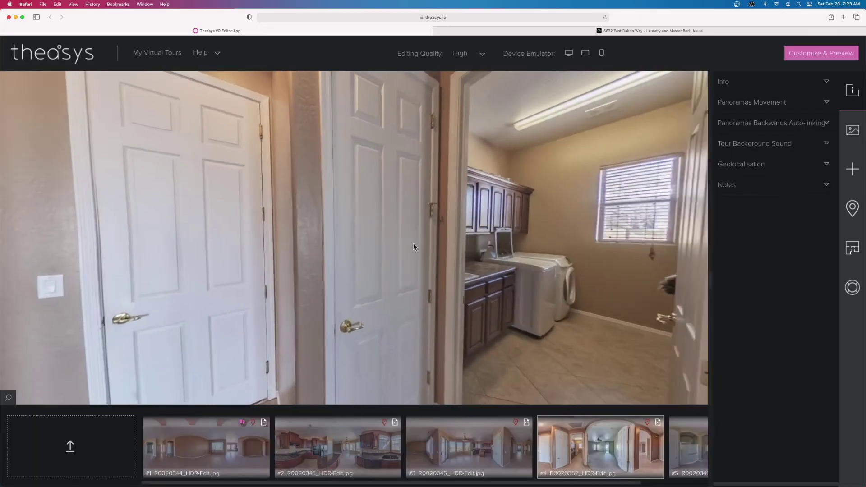
drag(413, 247, 325, 250)
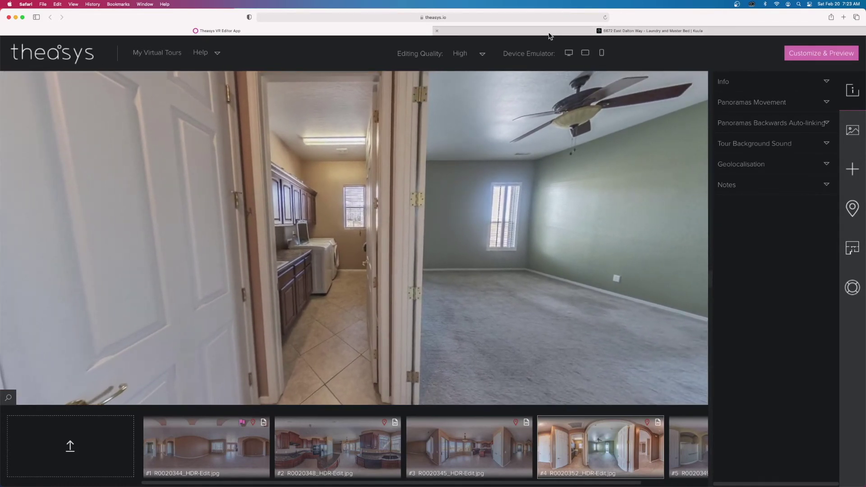
Compare the laundry room and green bedroom view between Kuula and Theasys, fine-tuning the framing in each
mouse_move(546, 34)
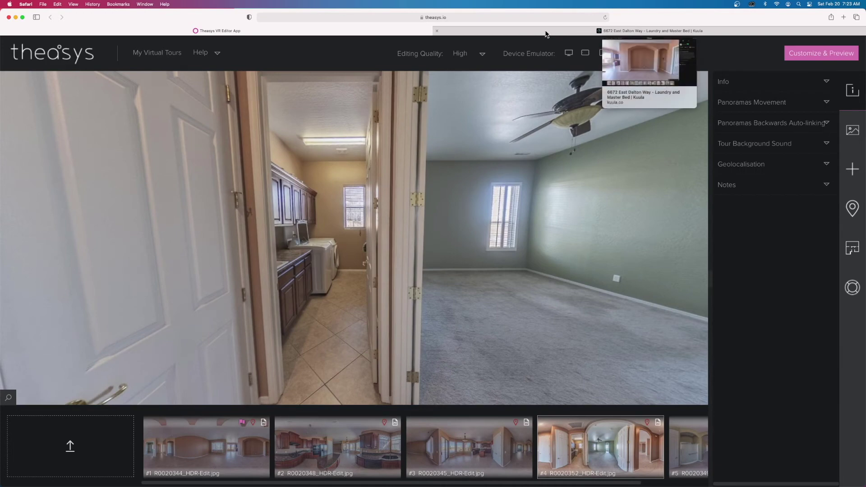
click(546, 34)
drag(508, 215, 465, 160)
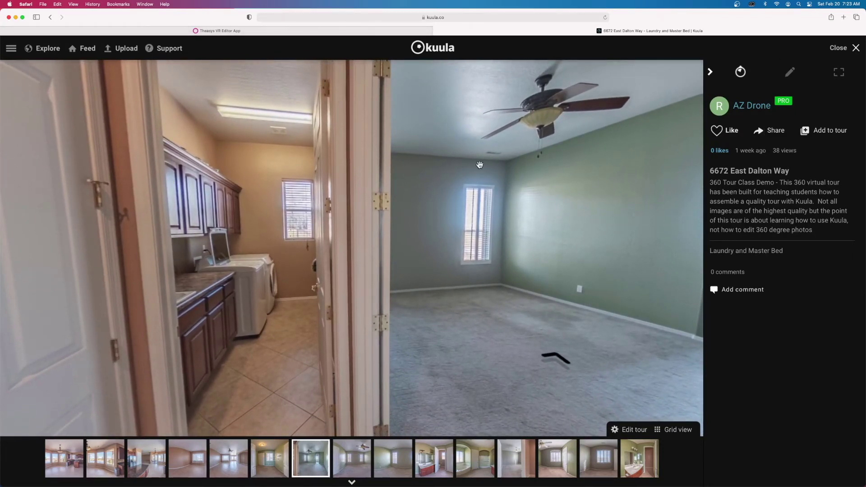
click(236, 32)
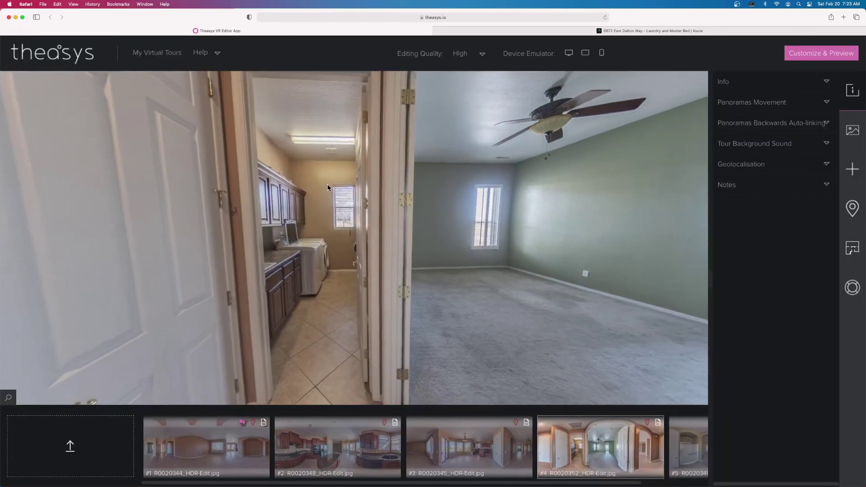
drag(327, 188, 319, 218)
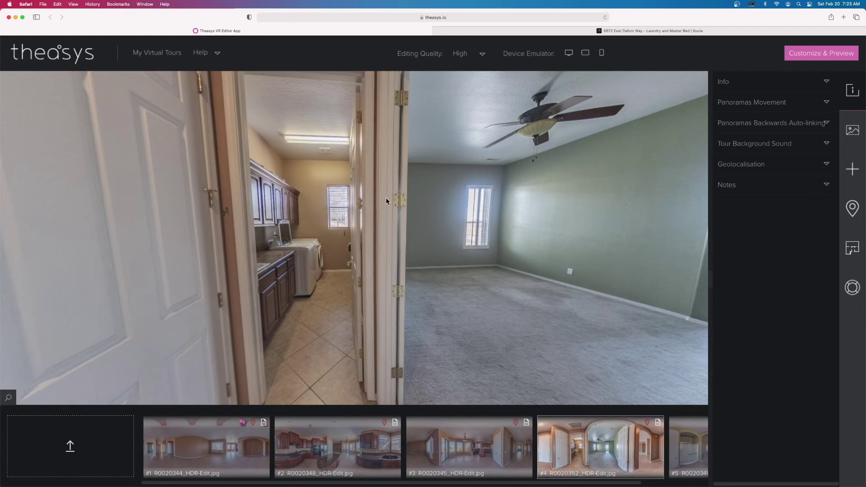
Open panorama #5 in Theasys and Master bathroom 1 in Kuula, turning both to the arched doorway and sink vanity
click(684, 452)
drag(523, 292, 377, 277)
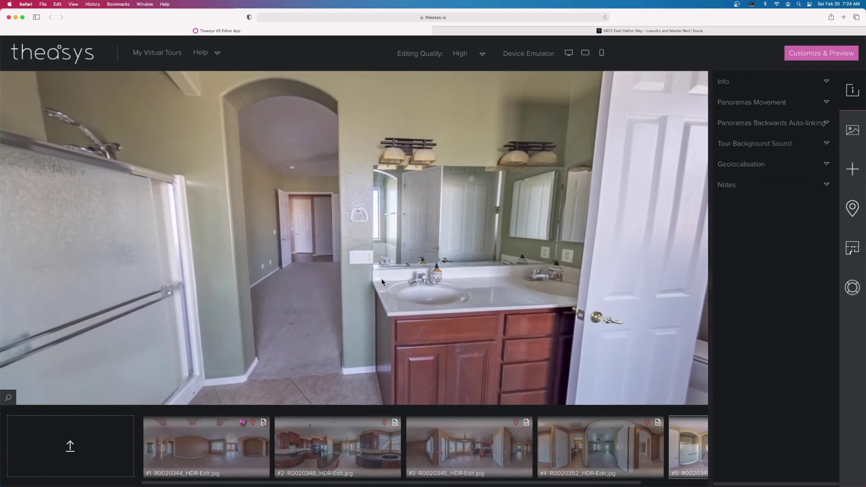
click(507, 33)
click(442, 459)
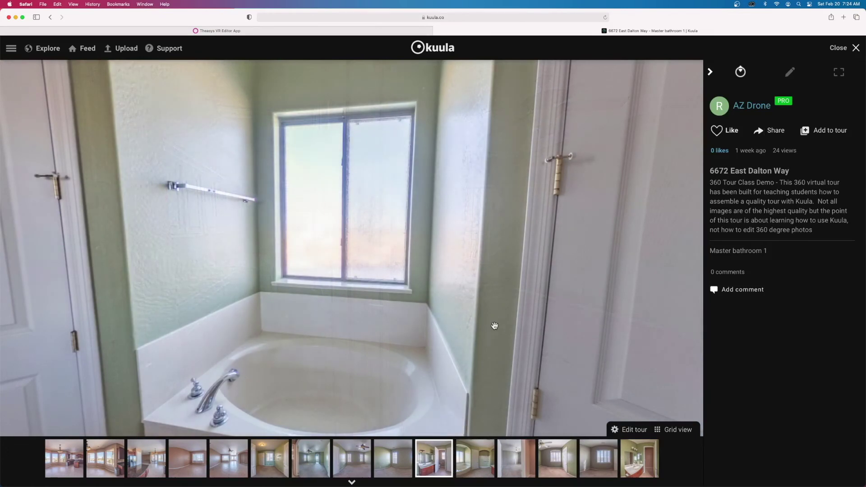
drag(503, 319, 229, 285)
drag(581, 299, 279, 334)
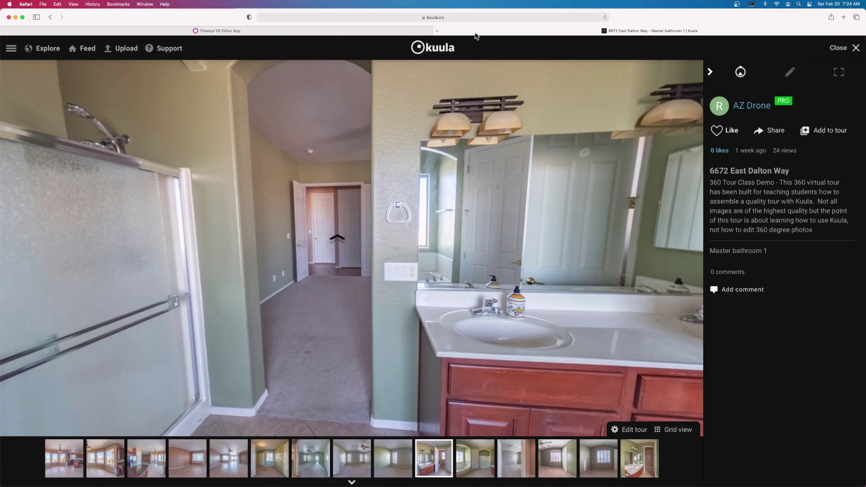
Compare the master bathroom's shower, doorway and vanity between Theasys and Kuula
click(389, 32)
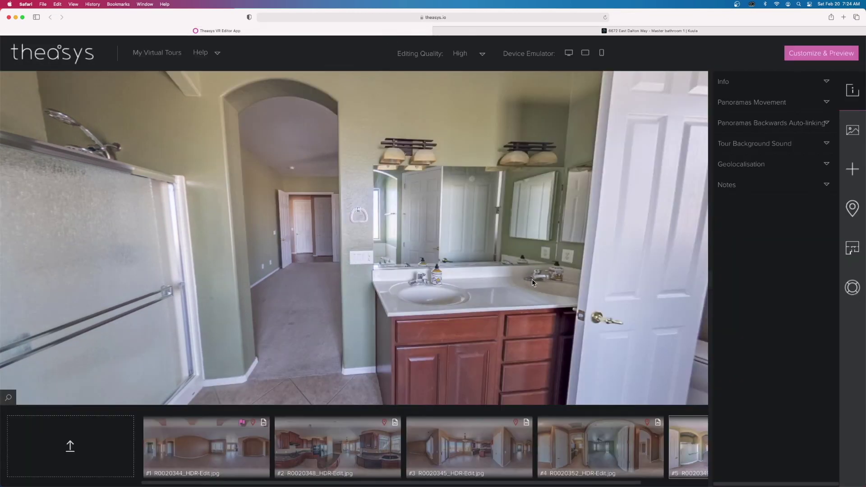
click(509, 31)
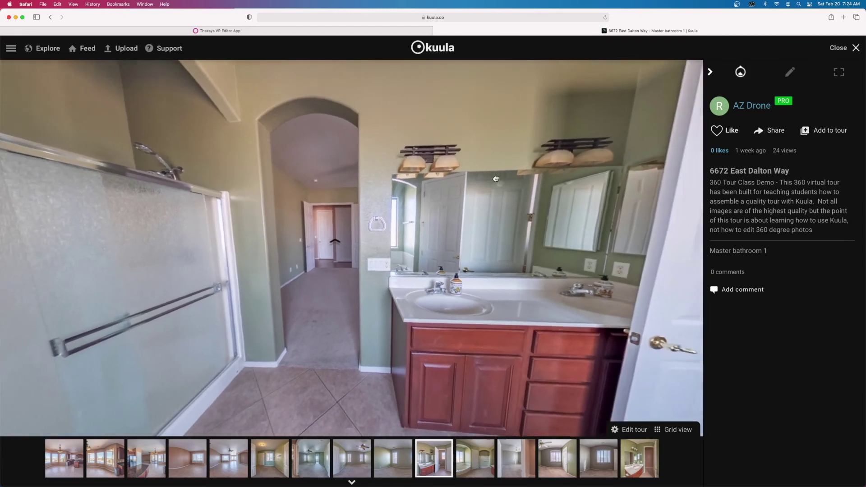
click(338, 32)
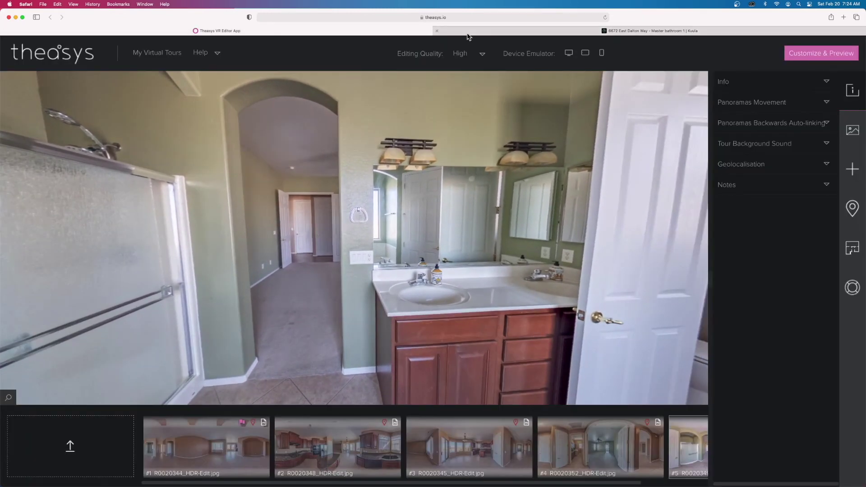
Compare the framed arched doorway and sink vanity view once more, alternating between the Theasys and Kuula tours
mouse_move(468, 36)
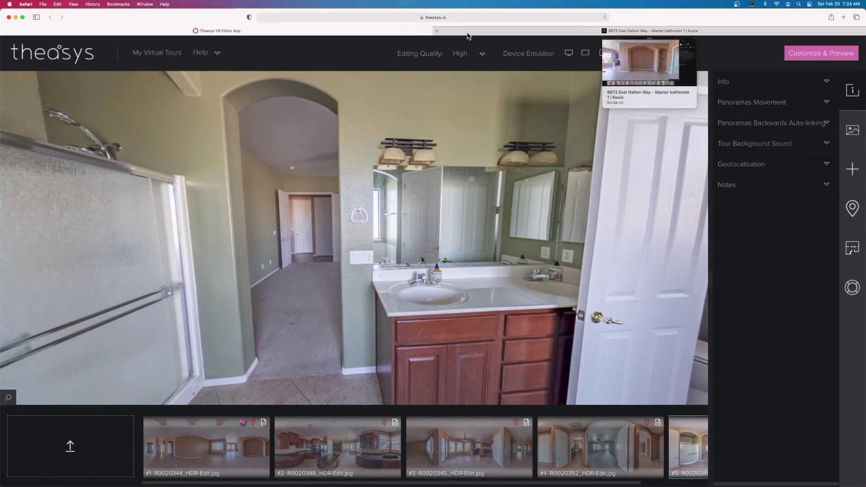
click(467, 34)
click(364, 32)
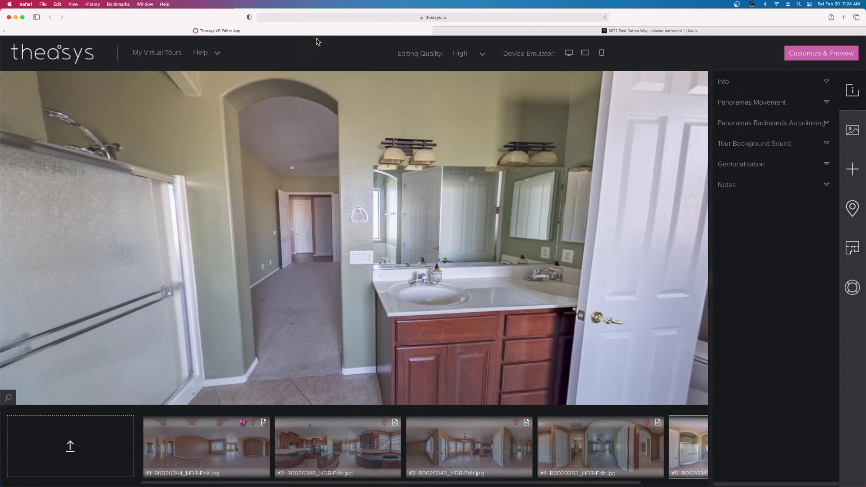
click(491, 33)
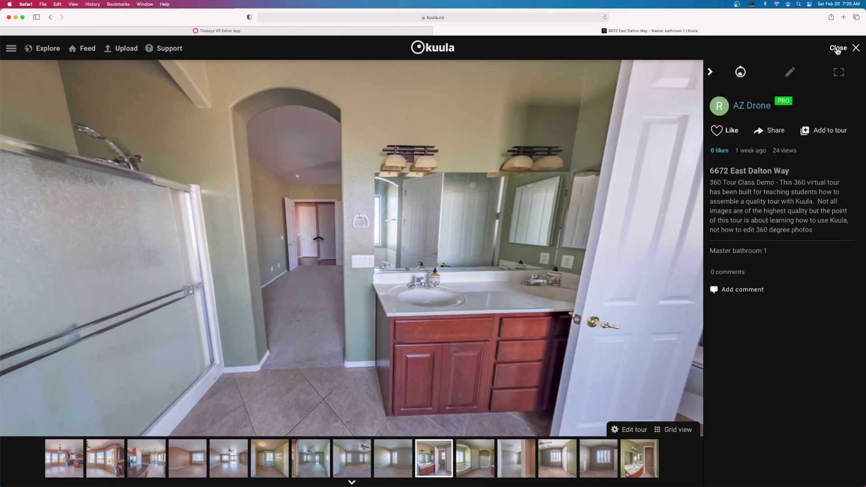
click(374, 33)
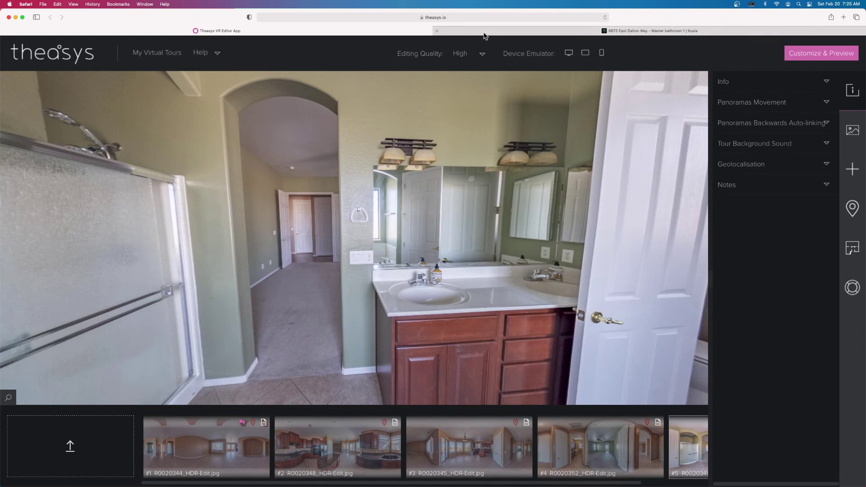
mouse_move(484, 37)
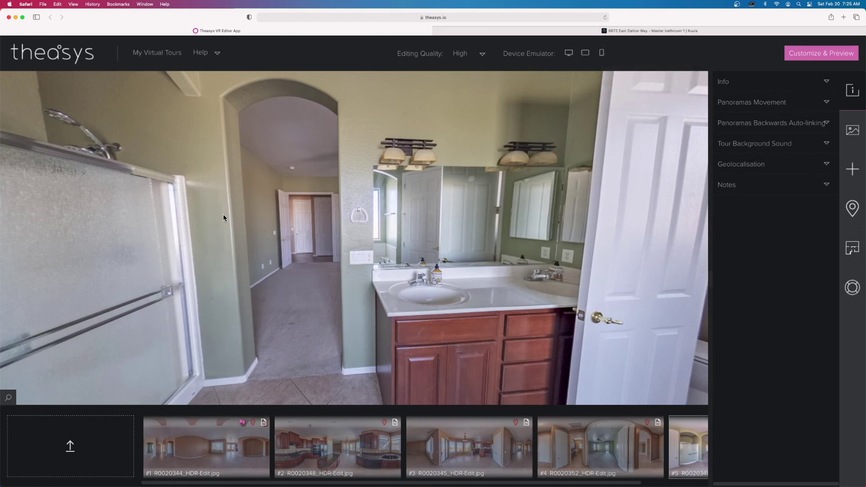
click(532, 35)
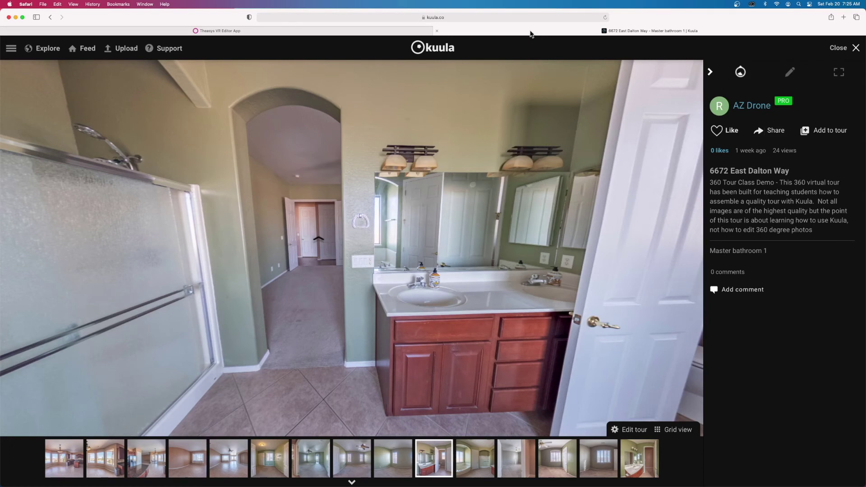
Close the Kuula tour and load the kuula.co site
click(844, 55)
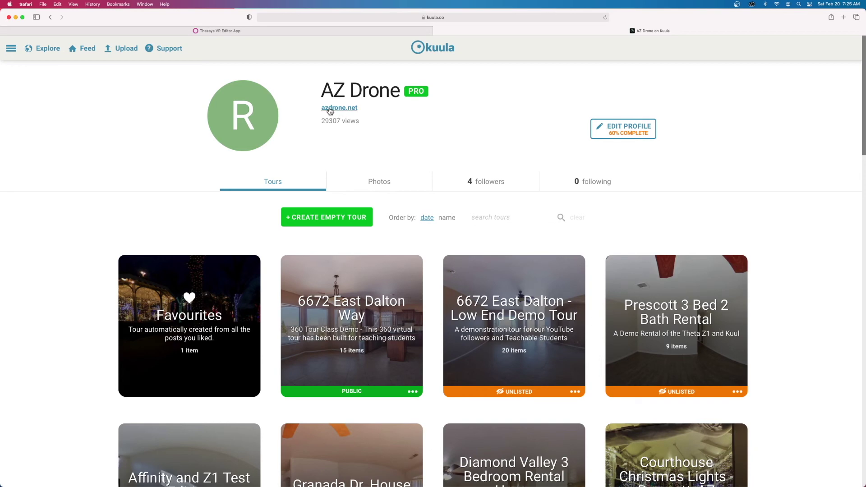
click(478, 17)
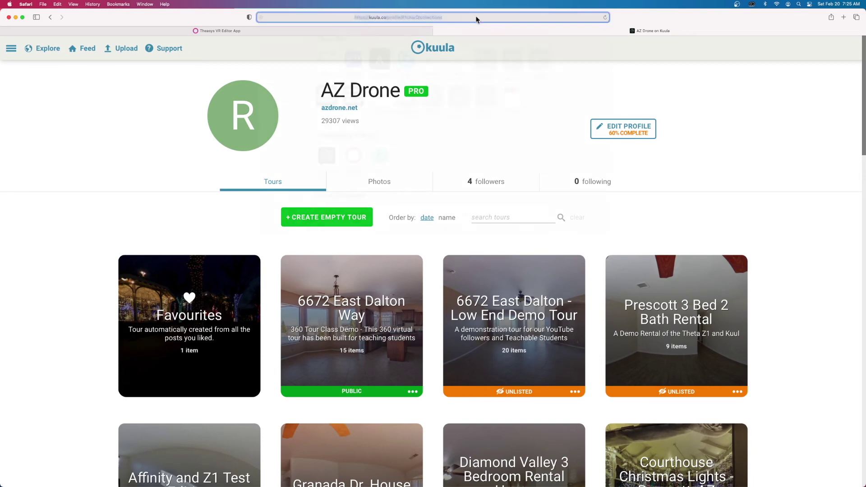
text(kuula.co)
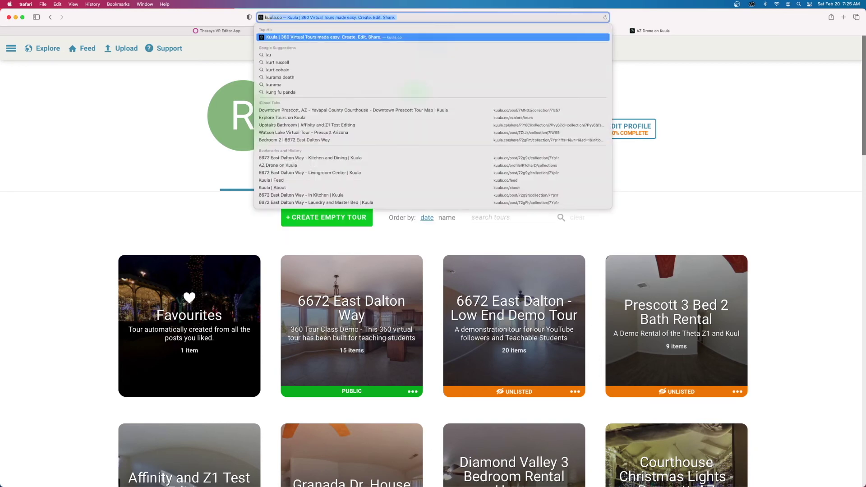
key(Return)
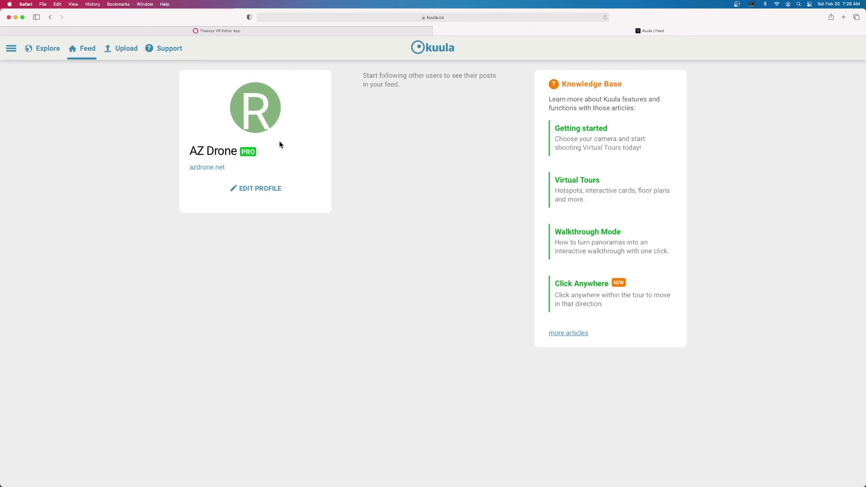
Sign out of the Kuula account and open Kuula's public pricing page
click(11, 48)
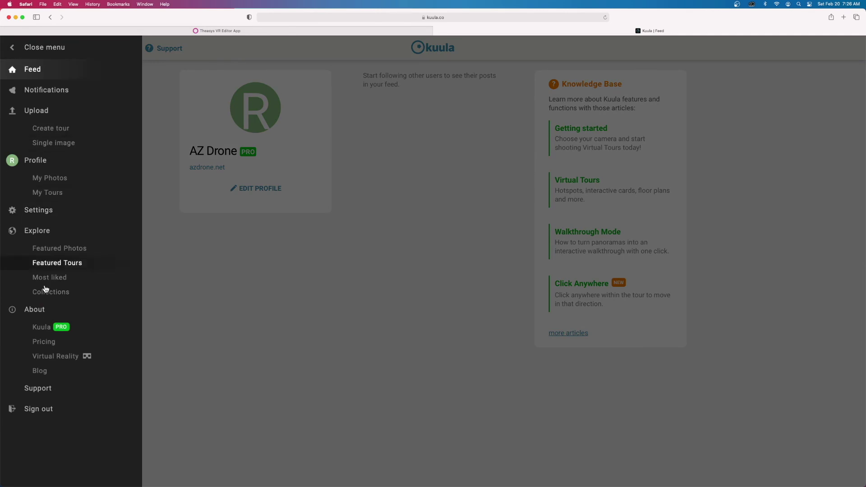
click(46, 410)
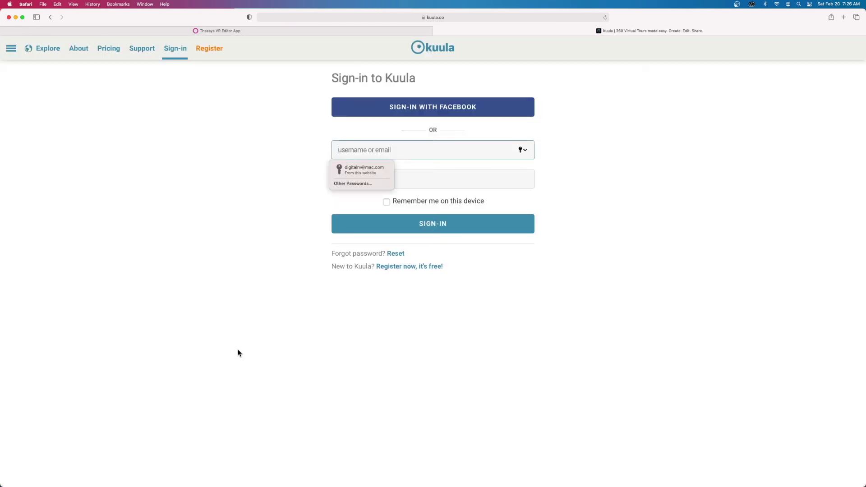
click(461, 306)
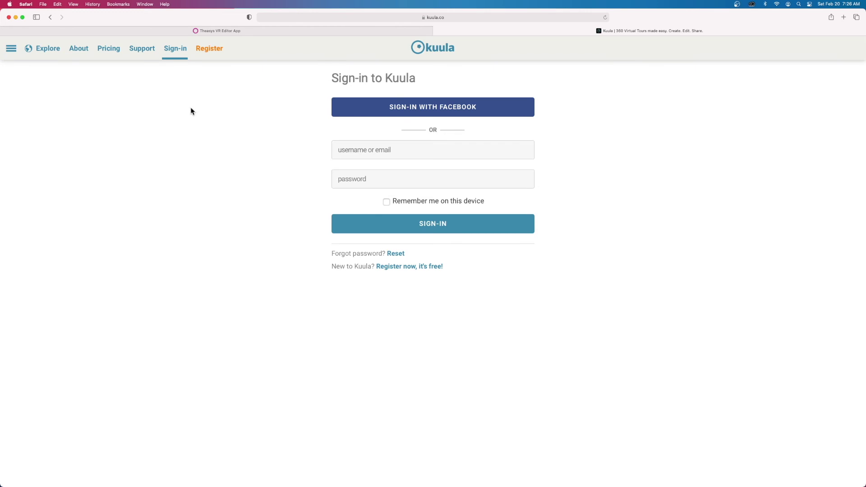
click(110, 51)
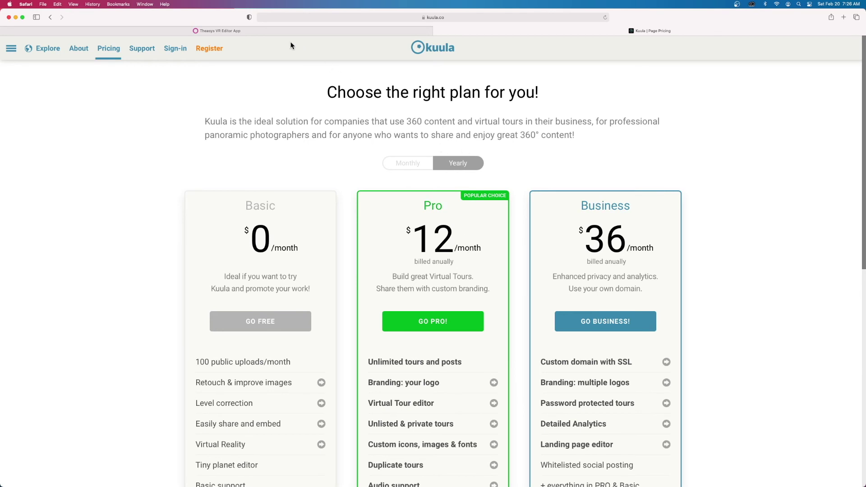
Switch to Theasys, leave the editor and examine the Free and Essentials plans on its pricing page
click(276, 33)
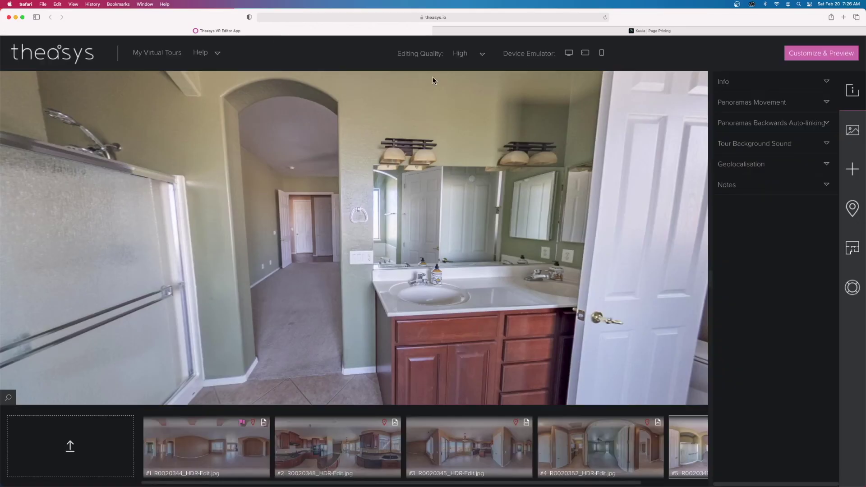
click(72, 63)
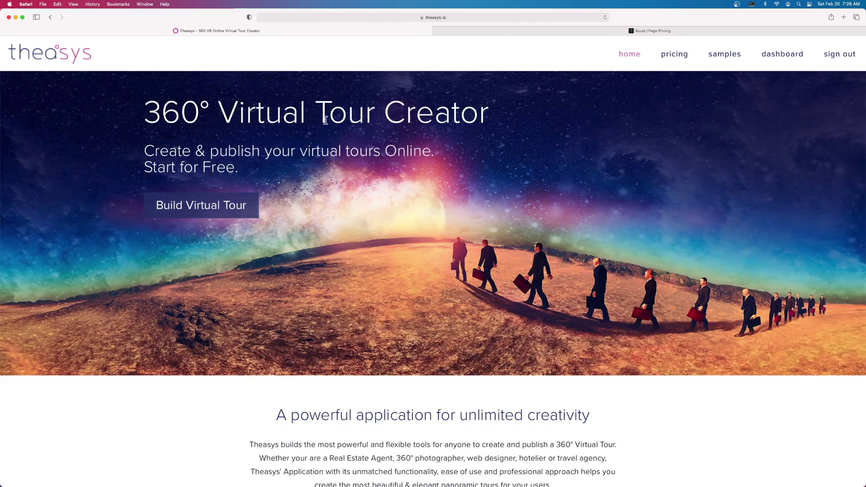
click(674, 55)
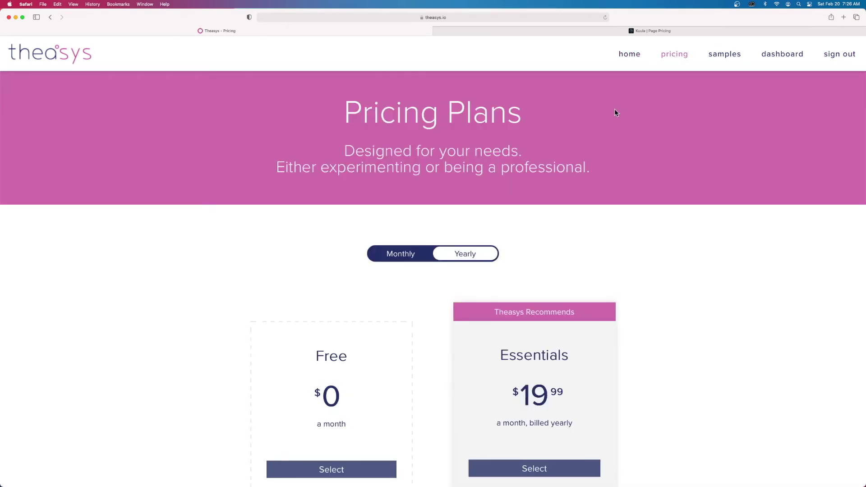
scroll(673, 158, down, 5)
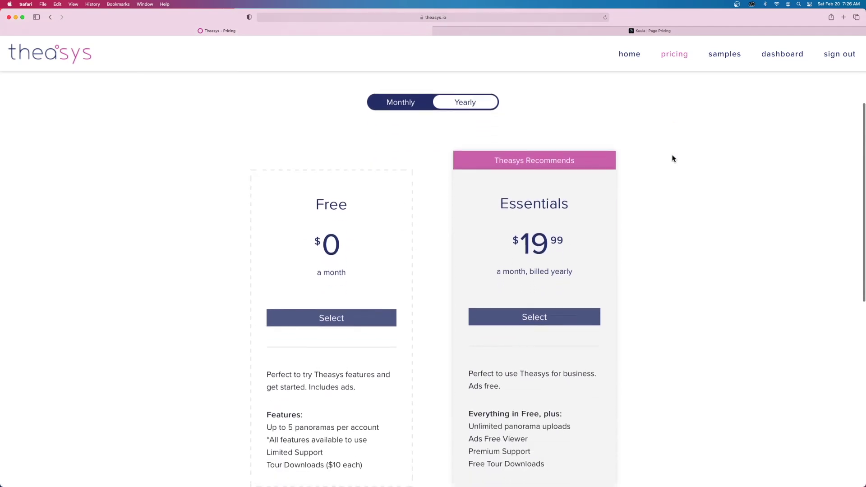
scroll(673, 158, up, 1)
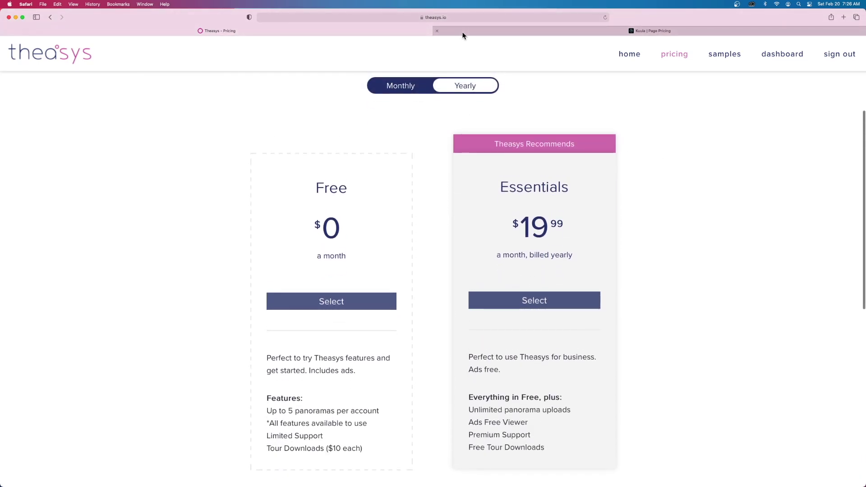
Return to Kuula's pricing page and compare its yearly Basic, Pro and Business plans with those of Theasys
mouse_move(463, 36)
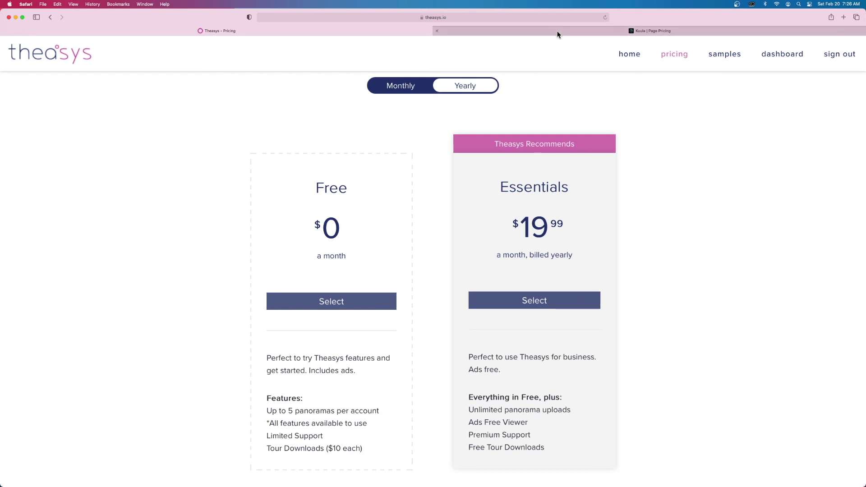
mouse_move(557, 35)
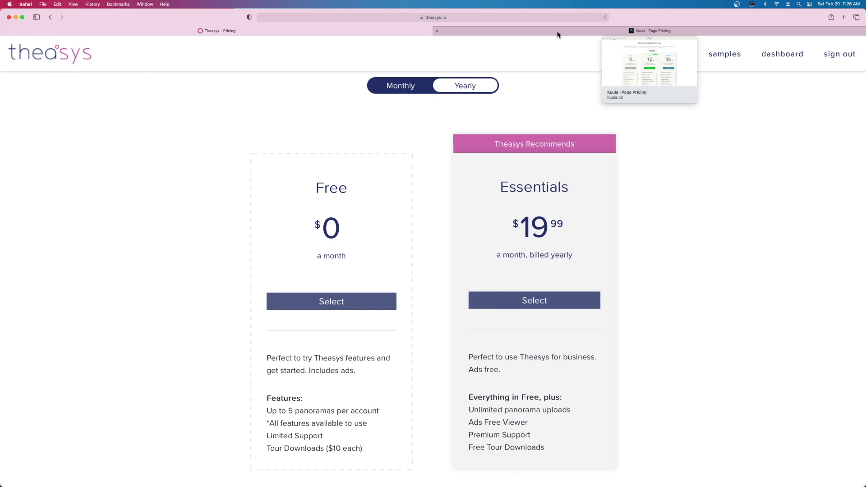
click(557, 34)
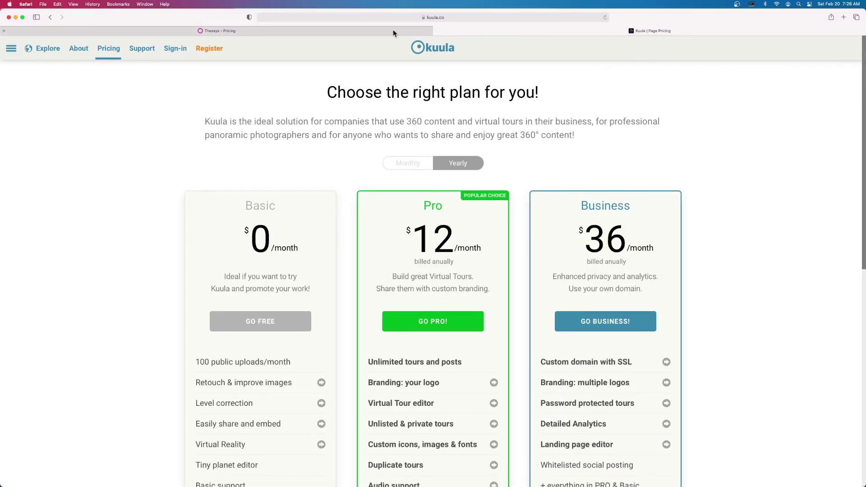
mouse_move(393, 30)
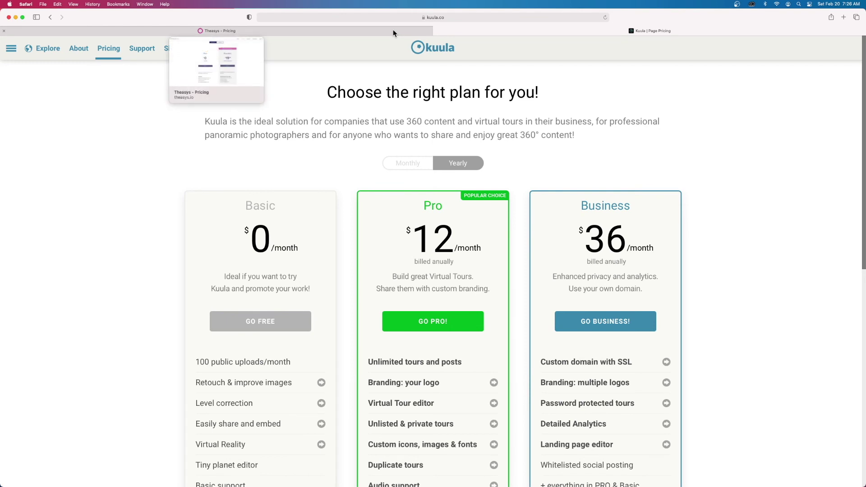